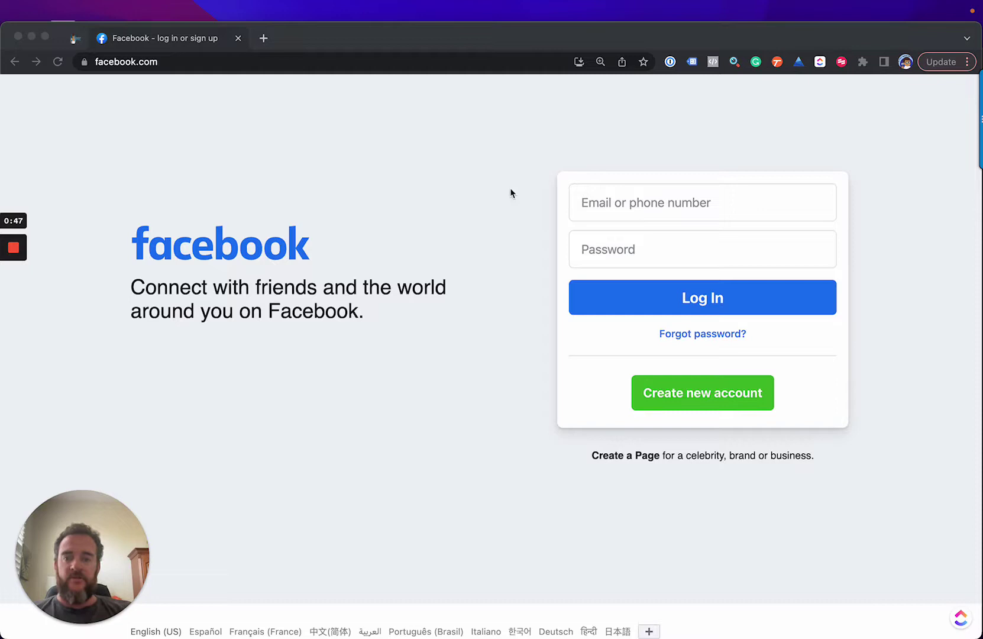
- Log in to Facebook with the saved 1Password account
{"action": "left_click", "coordinate": [374, 176]}
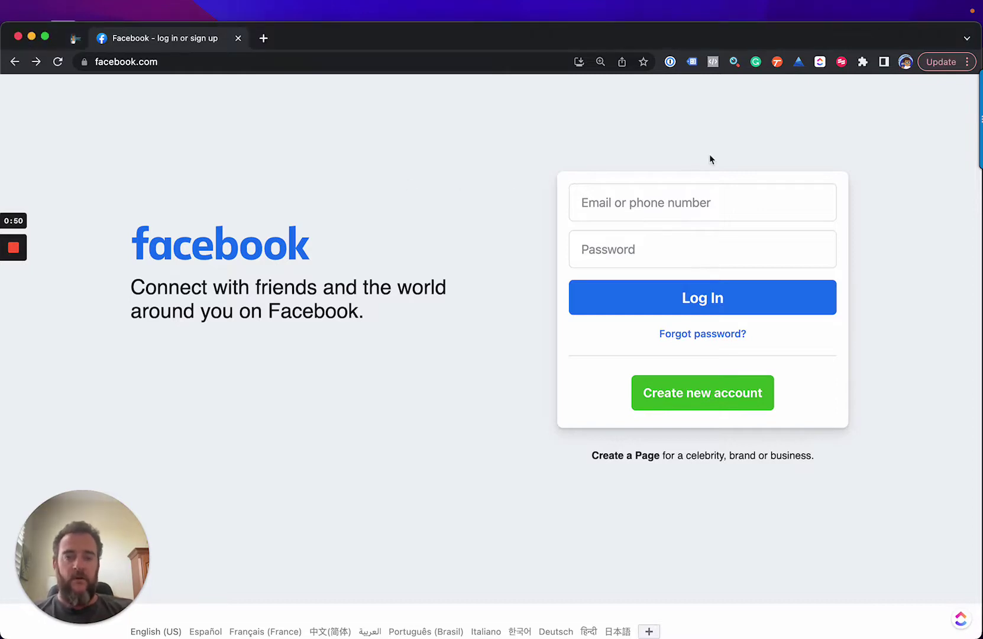
{"action": "left_click", "coordinate": [675, 203]}
{"action": "left_click", "coordinate": [643, 243]}
{"action": "left_click", "coordinate": [670, 302]}
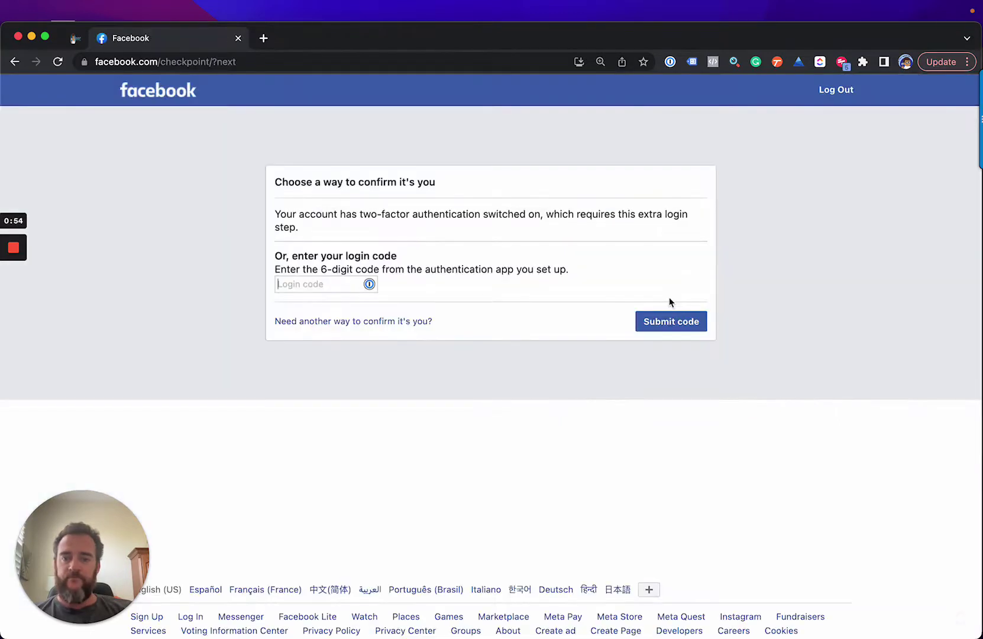
- Show the 'Need another way to confirm it's you?' options at the checkpoint and start a screen capture
{"action": "left_click", "coordinate": [501, 239]}
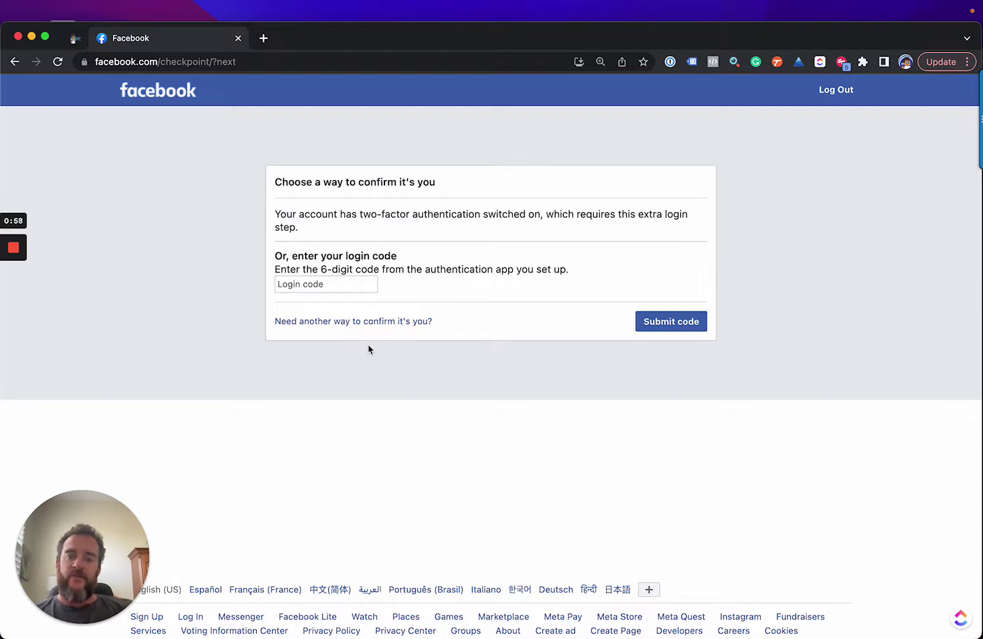
{"action": "left_click", "coordinate": [353, 322]}
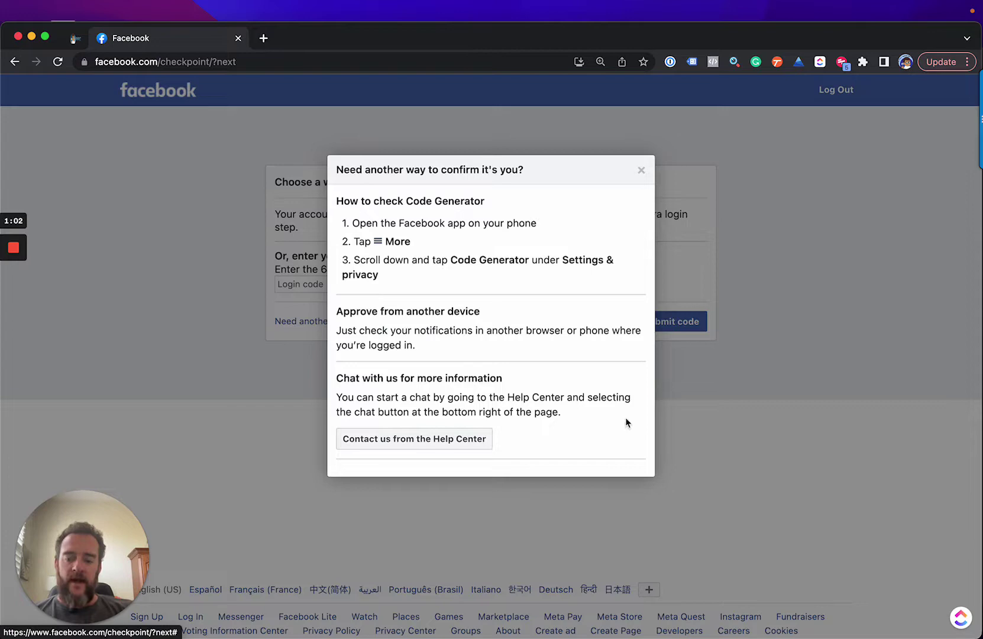
{"action": "key", "text": "super+shift+4"}
- Capture the confirmation dialog region, draw a red rectangle around 'Chat with us', and close the editor
{"action": "left_click_drag", "start_coordinate": [235, 146], "coordinate": [812, 509]}
{"action": "left_click", "coordinate": [390, 538]}
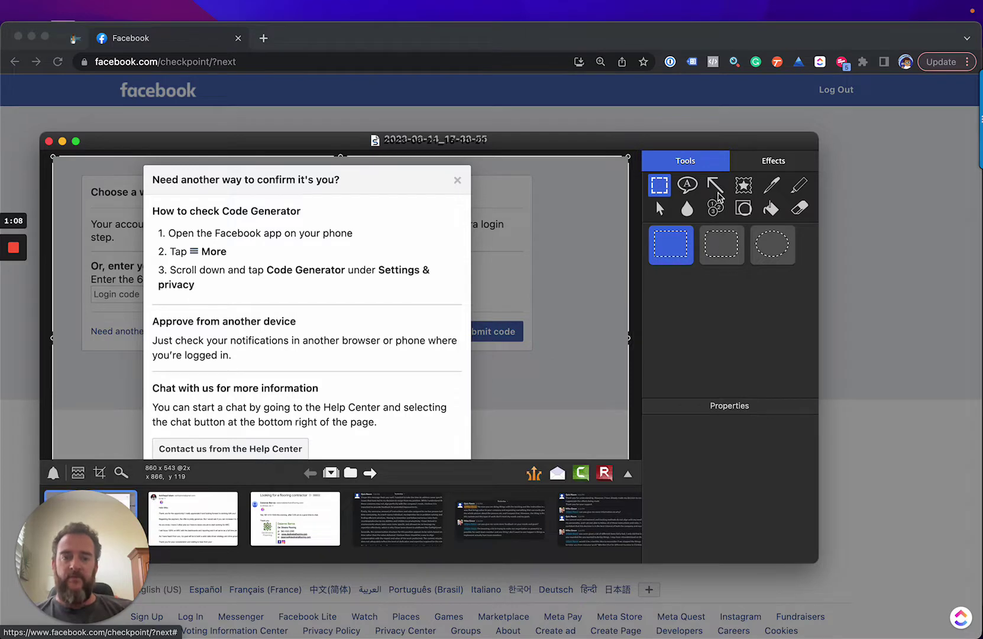
{"action": "left_click", "coordinate": [744, 208]}
{"action": "scroll", "coordinate": [296, 331], "scroll_direction": "down", "scroll_amount": 3}
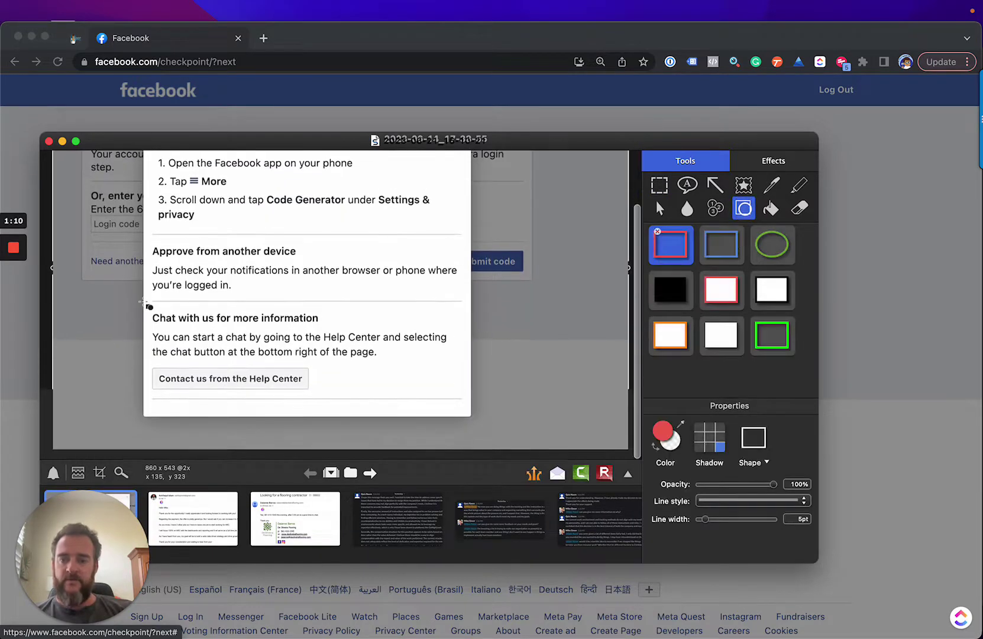
{"action": "left_click_drag", "start_coordinate": [144, 301], "coordinate": [467, 403]}
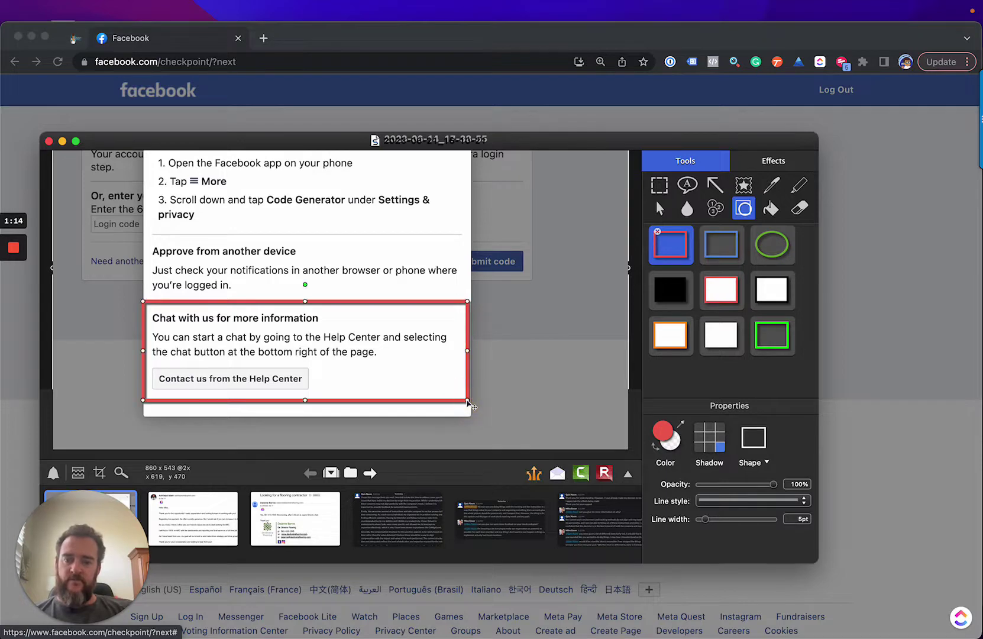
{"action": "left_click", "coordinate": [526, 350]}
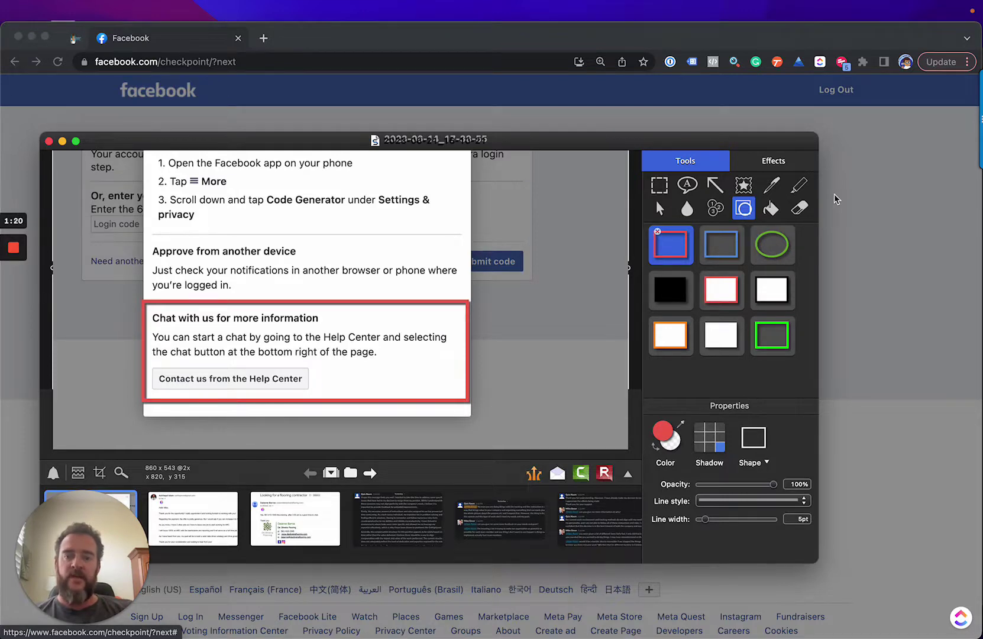
{"action": "left_click", "coordinate": [824, 209]}
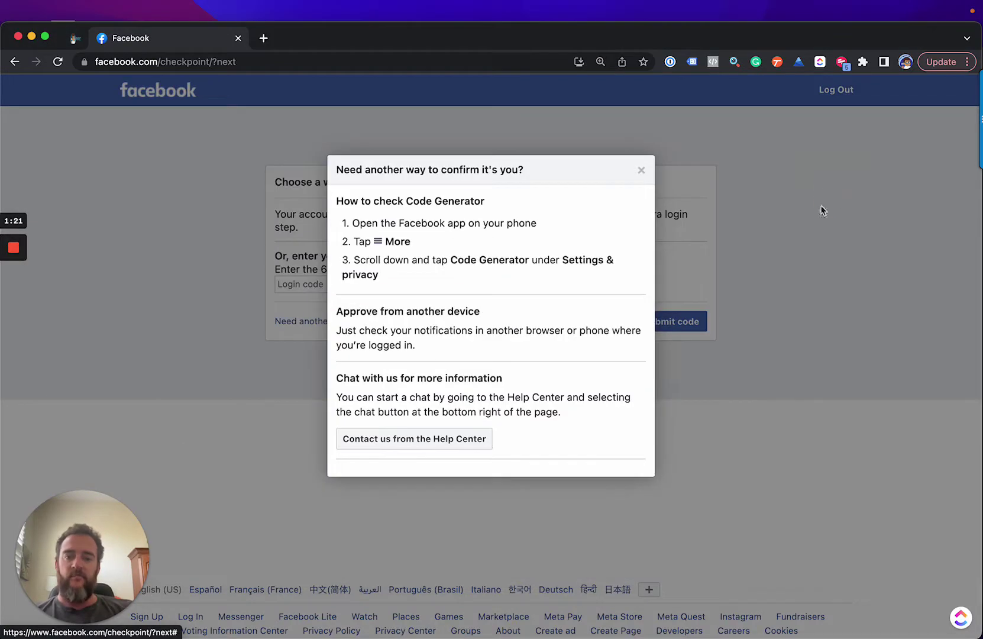
- Open 'Contact us from the Help Center' in a new tab and start the support chat from the footer
{"action": "left_click", "coordinate": [448, 443]}
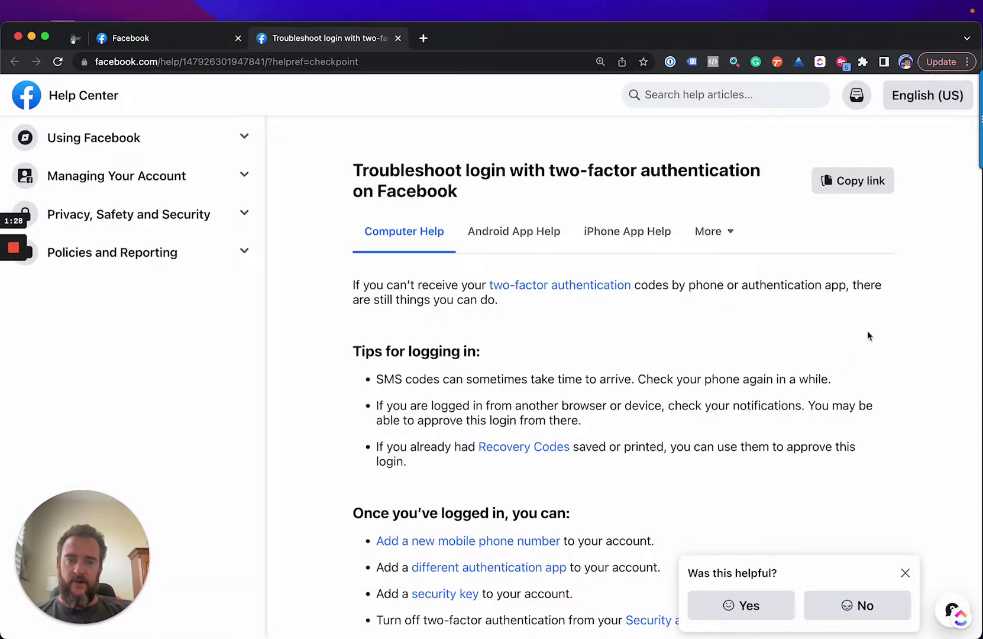
{"action": "key", "text": "super+alt+Left"}
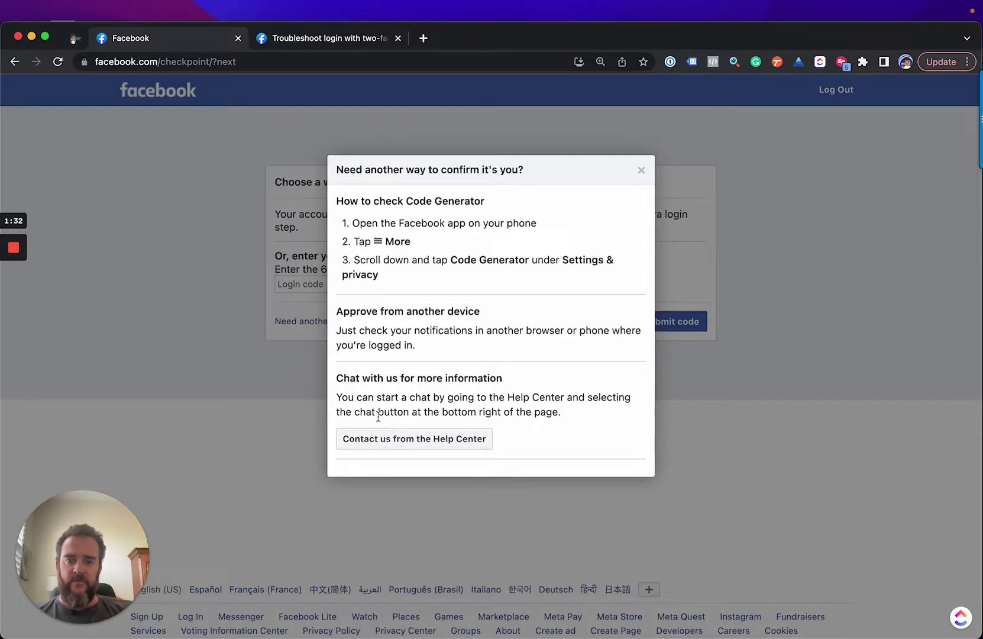
{"action": "key", "text": "super+alt+Right"}
{"action": "scroll", "coordinate": [592, 441], "scroll_direction": "down", "scroll_amount": 15}
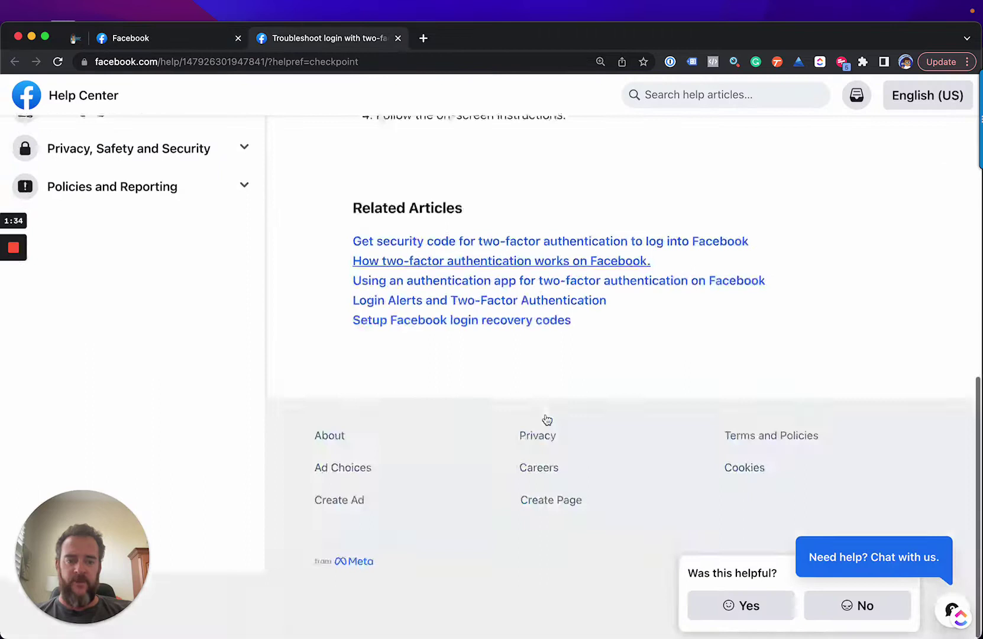
{"action": "left_click", "coordinate": [948, 610]}
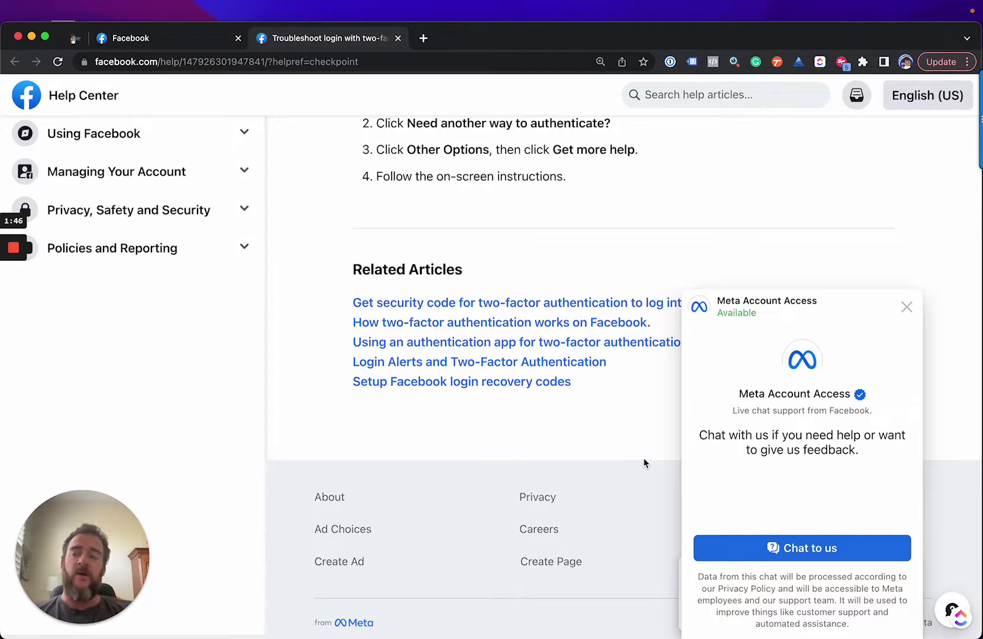
- Highlight and read the Code Generator instructions on the checkpoint tab, then return to the Help Center tab
{"action": "key", "text": "ctrl+shift+Tab"}
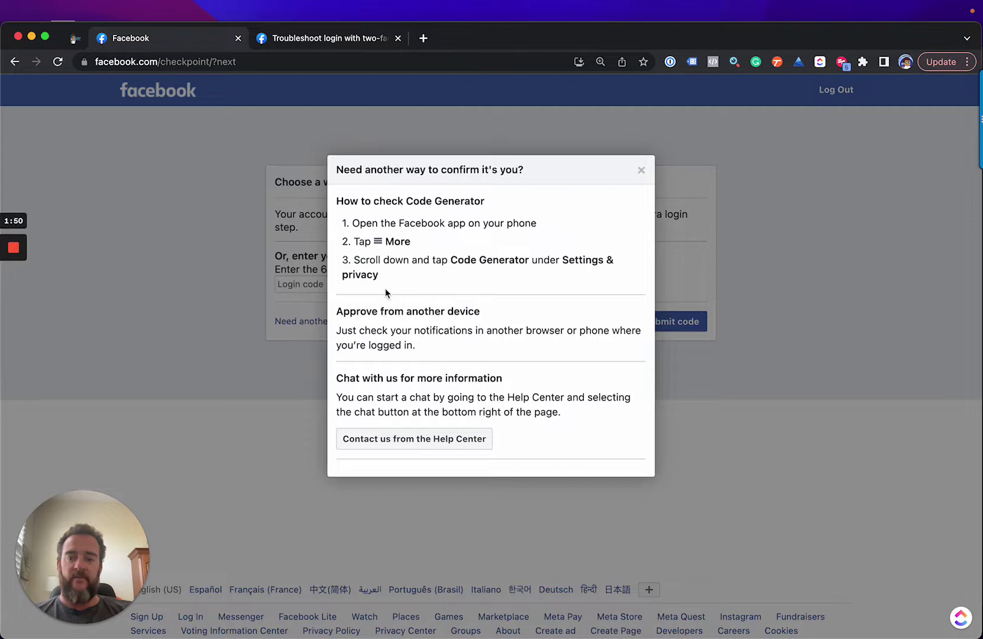
{"action": "left_click_drag", "start_coordinate": [384, 279], "coordinate": [331, 193]}
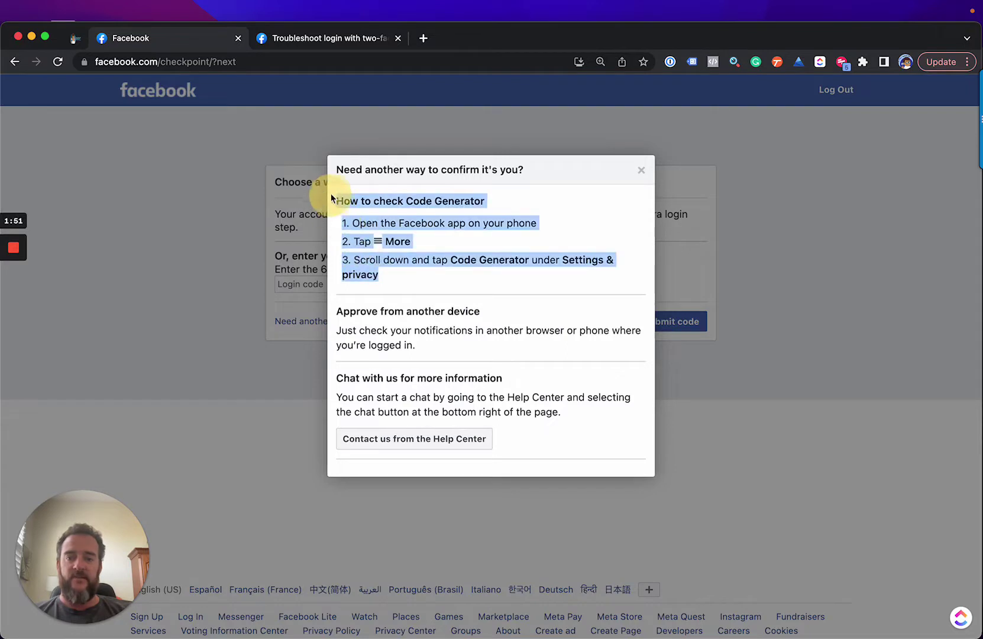
{"action": "left_click", "coordinate": [450, 281]}
{"action": "left_click_drag", "start_coordinate": [396, 272], "coordinate": [340, 198]}
{"action": "left_click", "coordinate": [396, 280]}
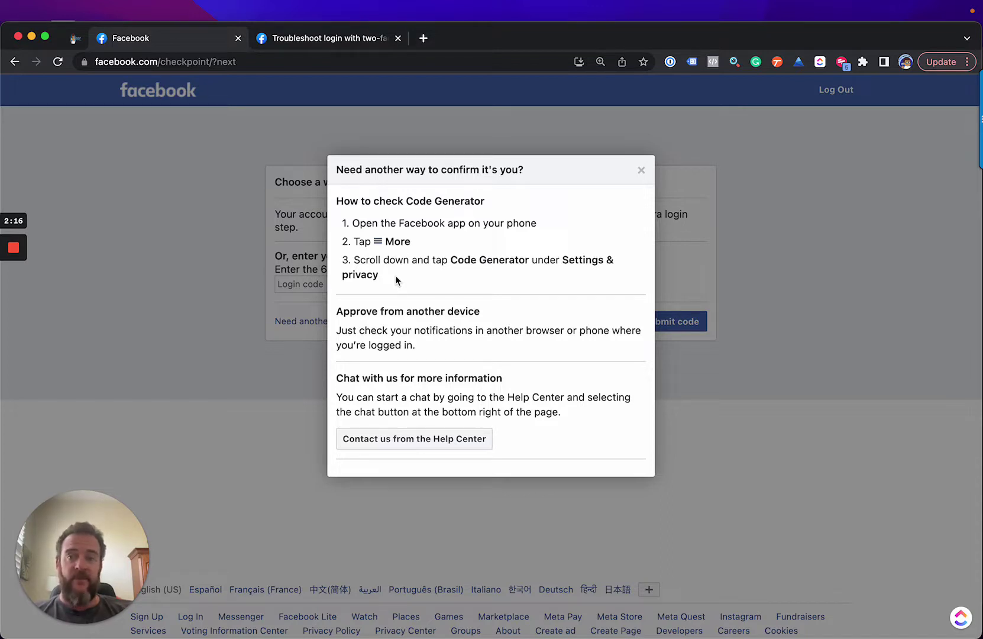
{"action": "key", "text": "ctrl+Tab"}
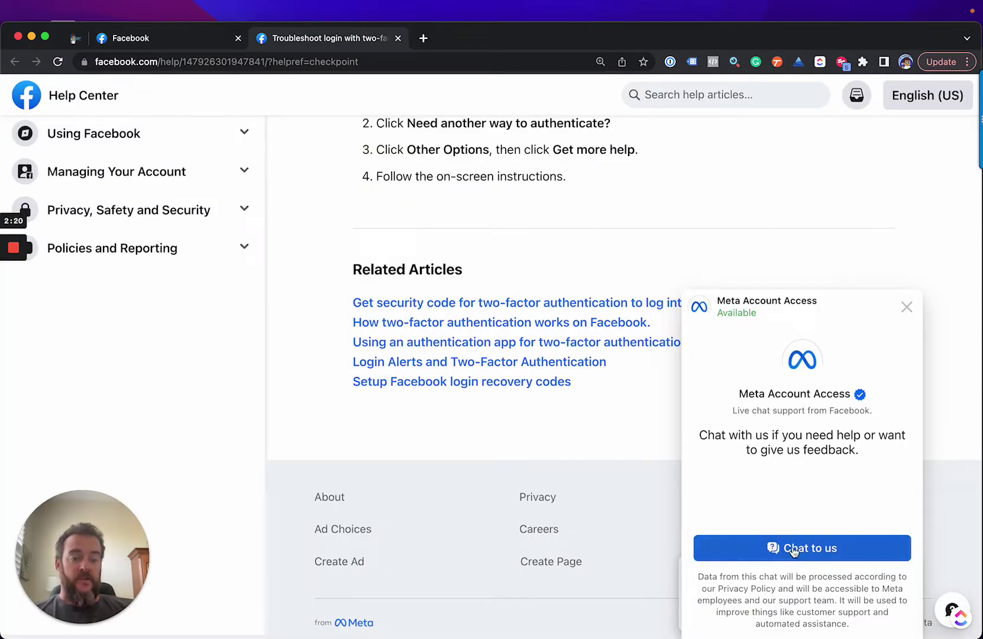
- Start a conversation with the Meta Account Access bot and read its two-factor authentication introduction
{"action": "left_click", "coordinate": [854, 553]}
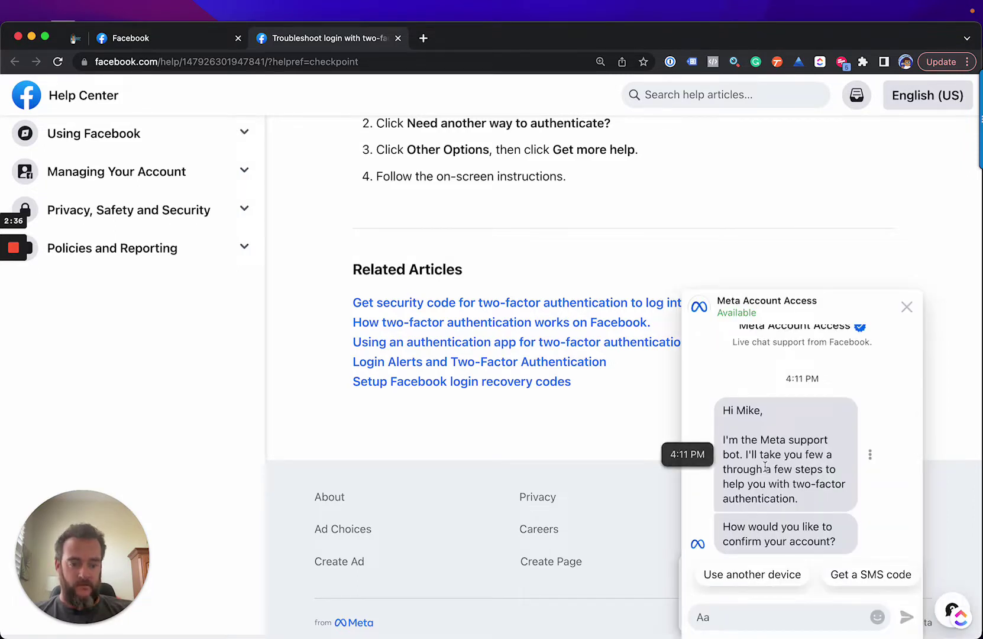
{"action": "scroll", "coordinate": [765, 467], "scroll_direction": "up", "scroll_amount": 5}
{"action": "scroll", "coordinate": [767, 469], "scroll_direction": "down", "scroll_amount": 5}
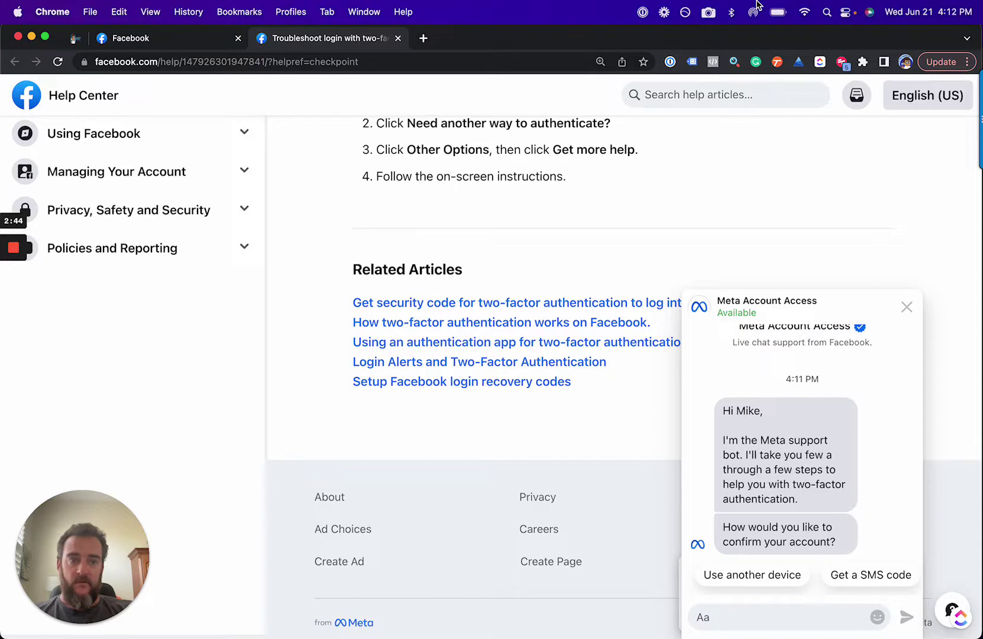
{"action": "left_click", "coordinate": [817, 467]}
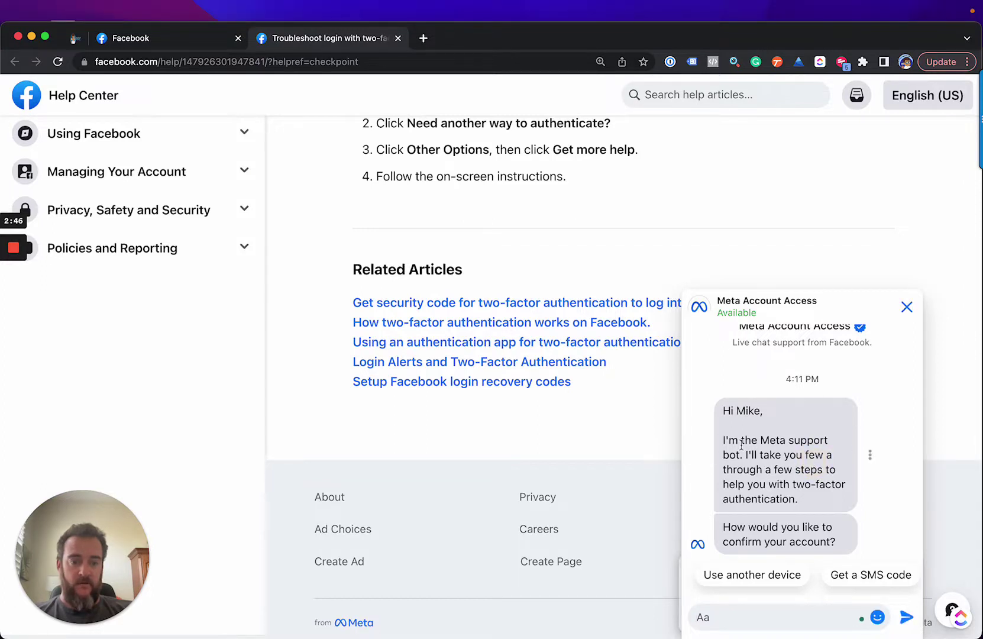
{"action": "mouse_move", "coordinate": [723, 444]}
{"action": "left_mouse_down"}
{"action": "mouse_move", "coordinate": [737, 441]}
{"action": "mouse_move", "coordinate": [732, 469]}
{"action": "mouse_move", "coordinate": [741, 453]}
{"action": "left_mouse_up"}
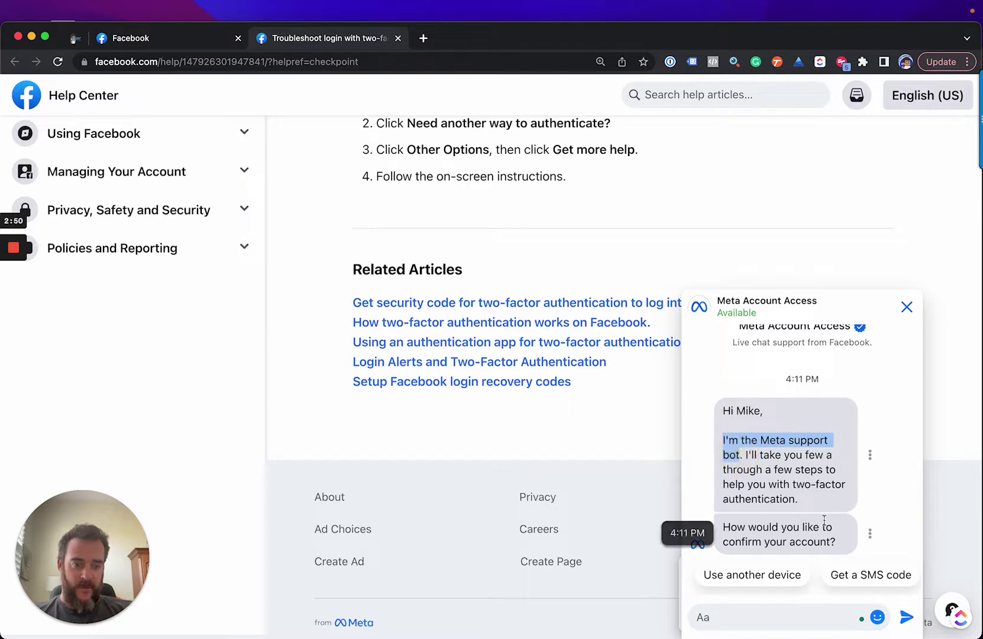
{"action": "left_click_drag", "start_coordinate": [803, 504], "coordinate": [799, 482]}
{"action": "left_click", "coordinate": [820, 498]}
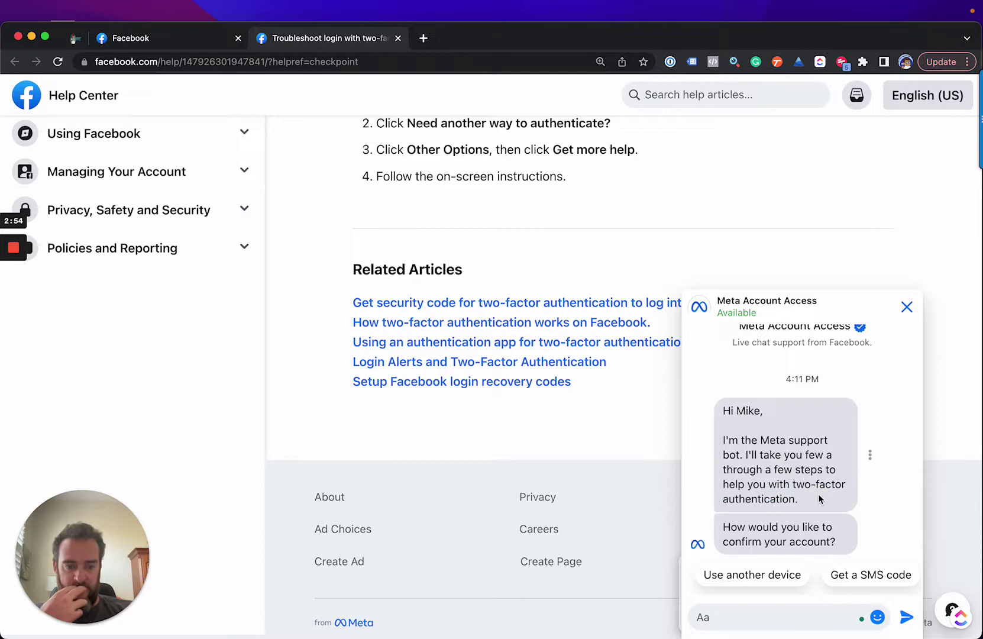
- Scroll through the bot's quick-reply options for confirming the account
{"action": "scroll", "coordinate": [791, 577], "scroll_direction": "right", "scroll_amount": 3}
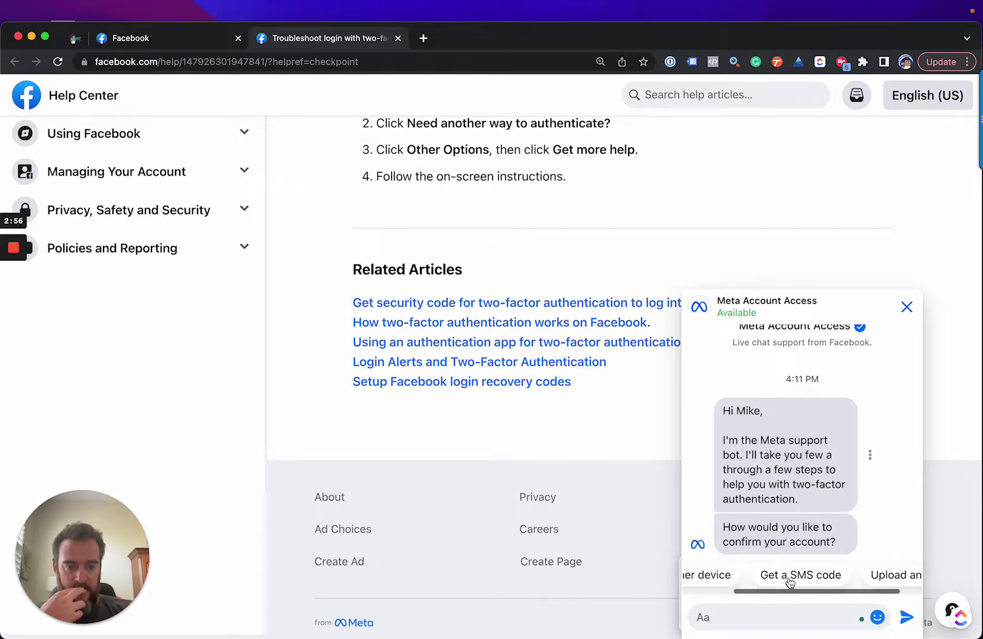
{"action": "scroll", "coordinate": [790, 581], "scroll_direction": "left", "scroll_amount": 3}
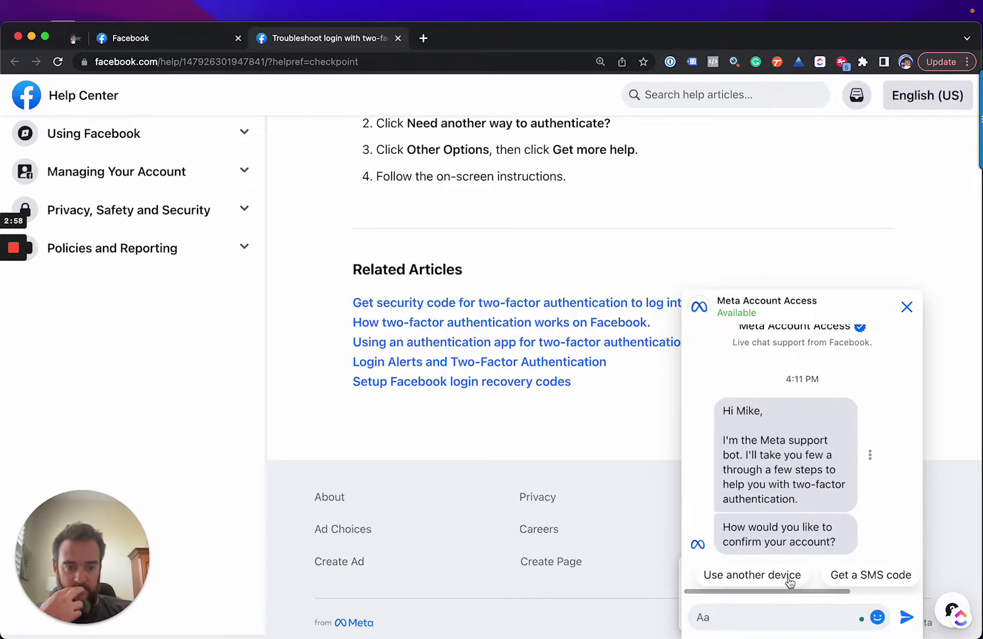
{"action": "scroll", "coordinate": [790, 582], "scroll_direction": "right", "scroll_amount": 3}
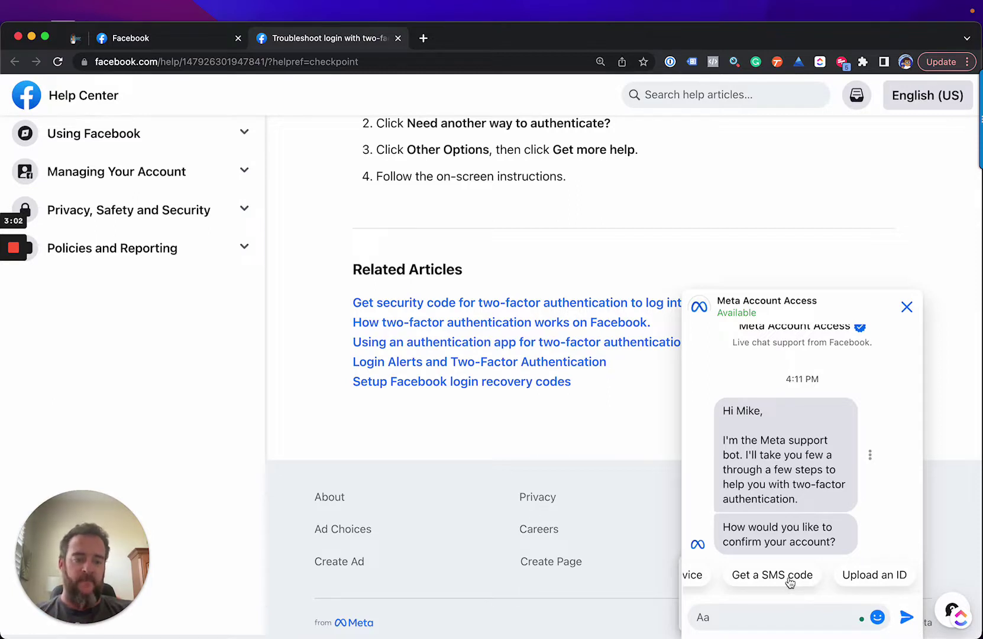
{"action": "scroll", "coordinate": [777, 583], "scroll_direction": "left", "scroll_amount": 1}
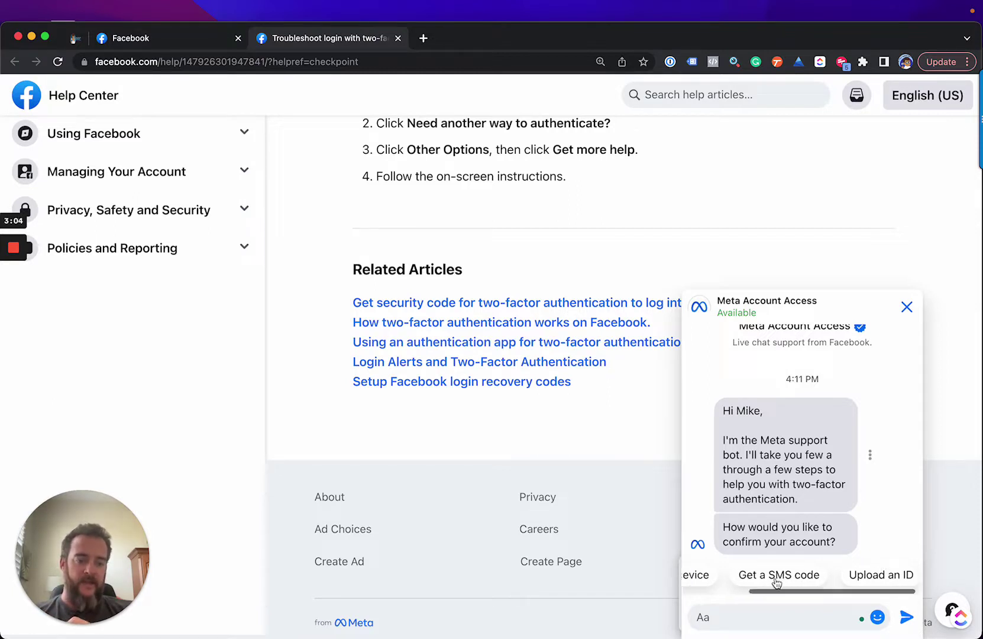
{"action": "scroll", "coordinate": [776, 583], "scroll_direction": "left", "scroll_amount": 3}
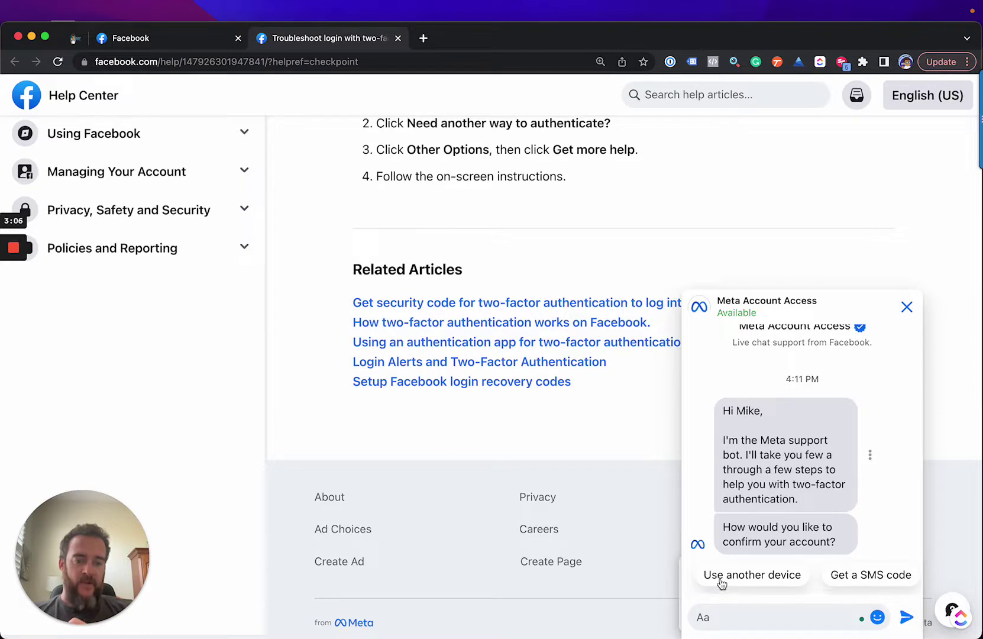
{"action": "scroll", "coordinate": [721, 583], "scroll_direction": "right", "scroll_amount": 3}
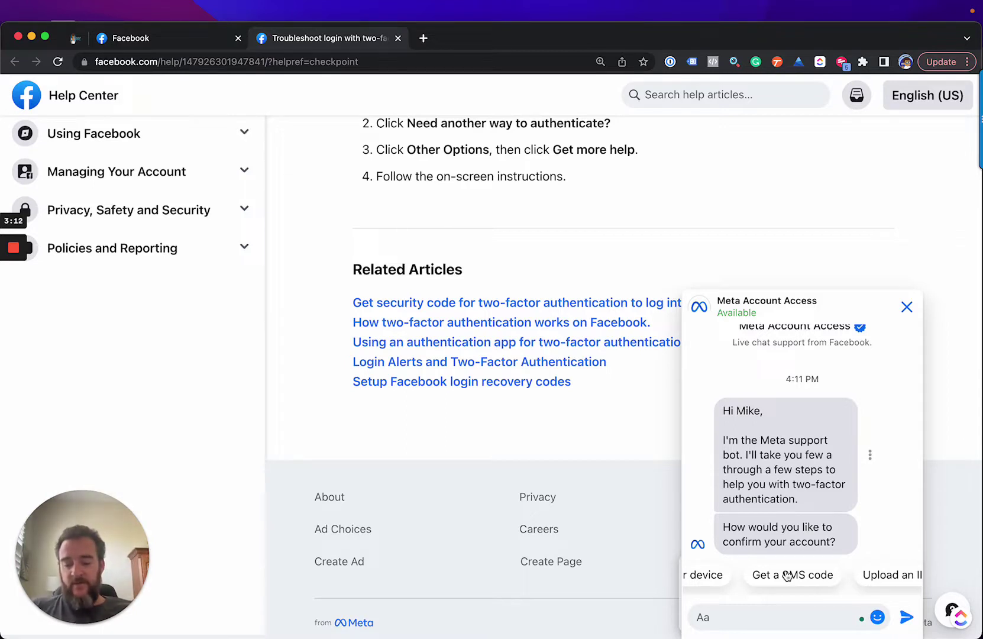
- Request an SMS code from the bot, then reply 'No' when asked whether the text arrived
{"action": "left_click", "coordinate": [787, 575]}
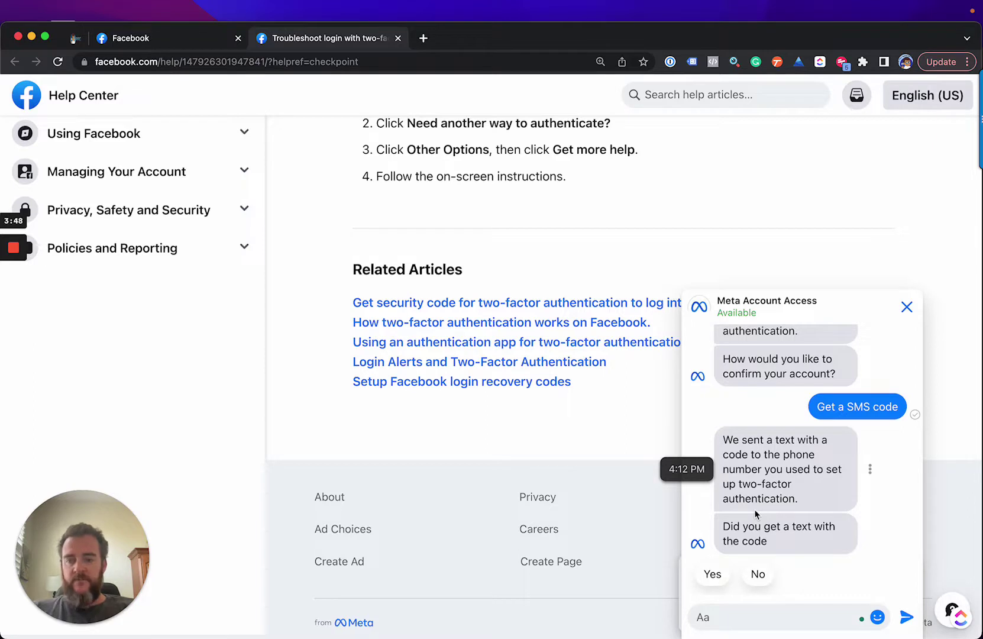
{"action": "mouse_move", "coordinate": [9, 250]}
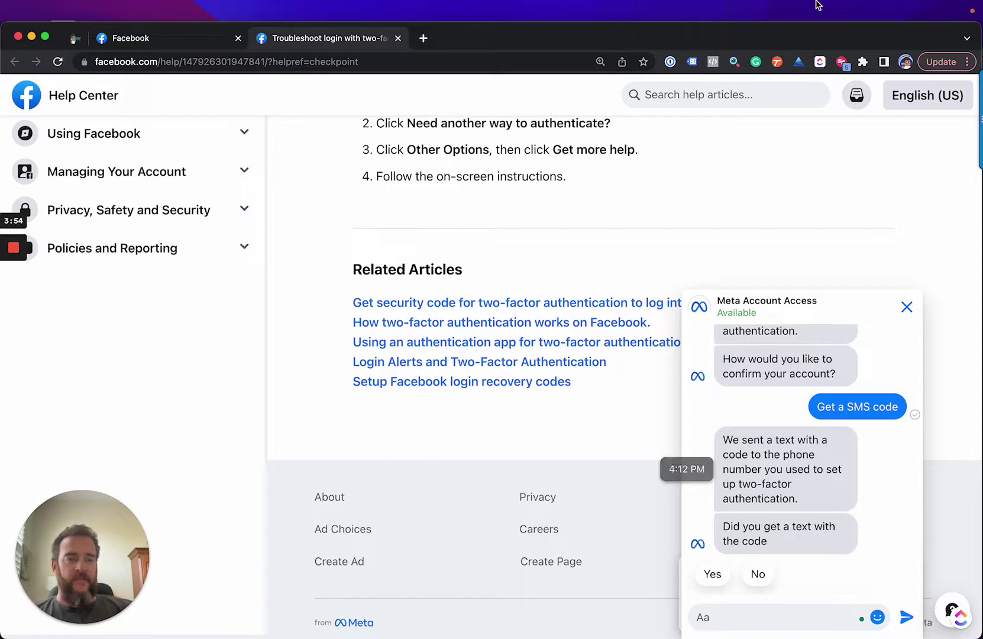
{"action": "mouse_move", "coordinate": [818, 4]}
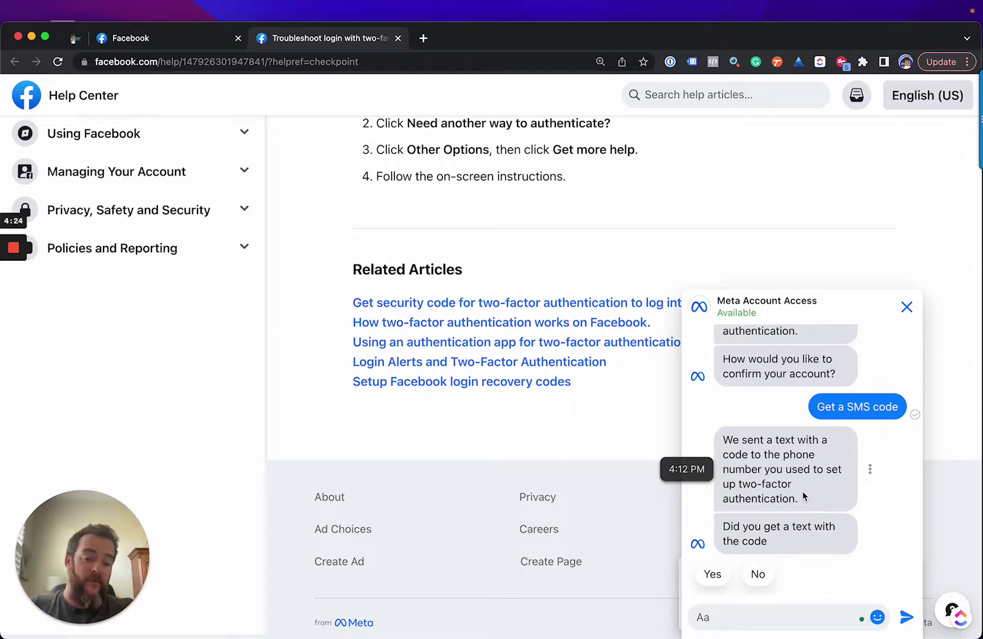
{"action": "left_click", "coordinate": [759, 574]}
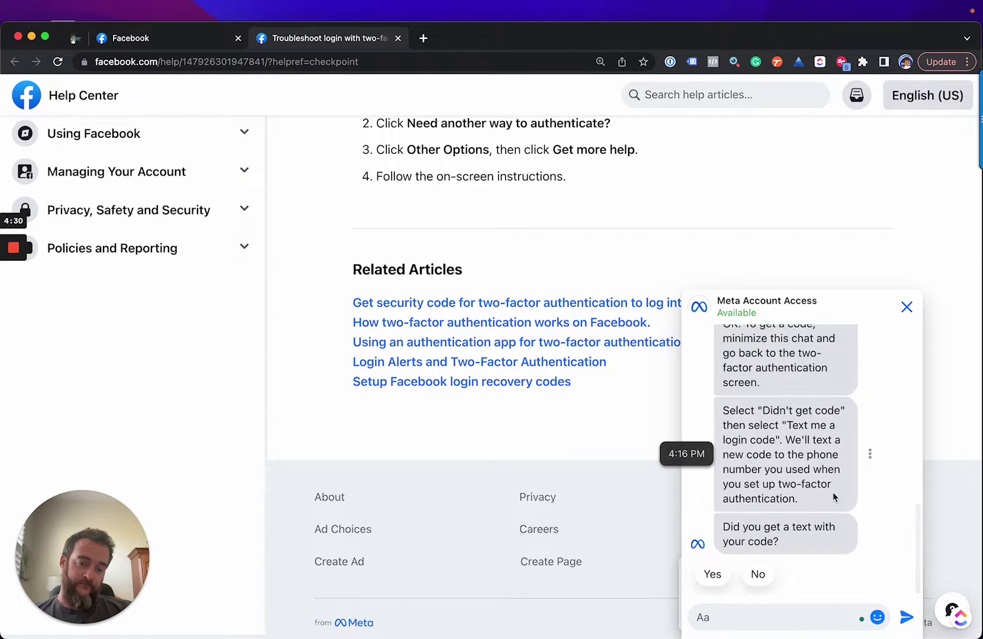
{"action": "scroll", "coordinate": [834, 492], "scroll_direction": "up", "scroll_amount": 3}
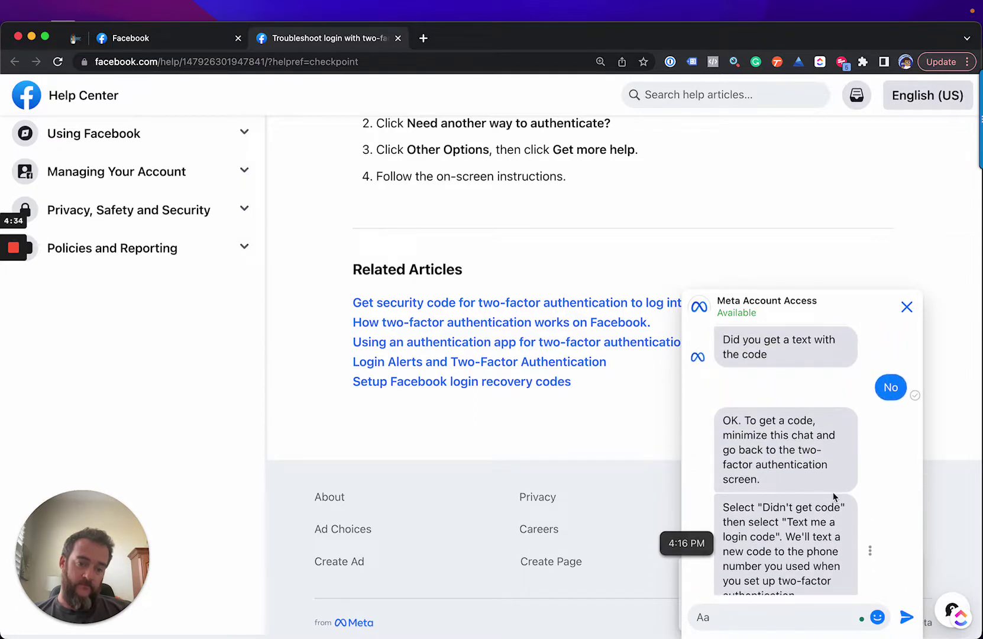
- Answer 'No' again about receiving the code and zoom in on the Help page
{"action": "scroll", "coordinate": [833, 496], "scroll_direction": "down", "scroll_amount": 3}
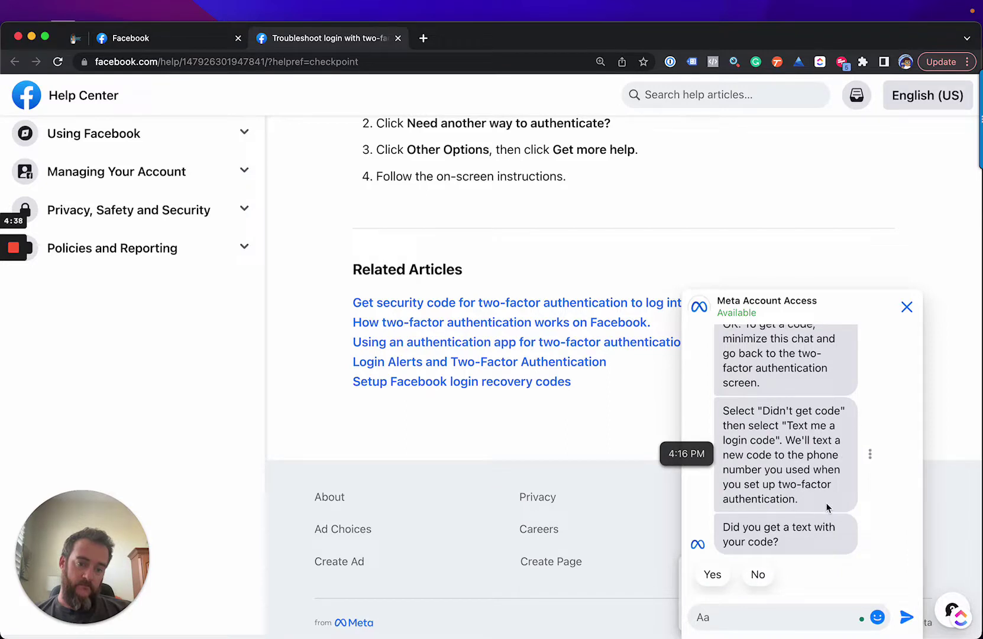
{"action": "left_click", "coordinate": [758, 574]}
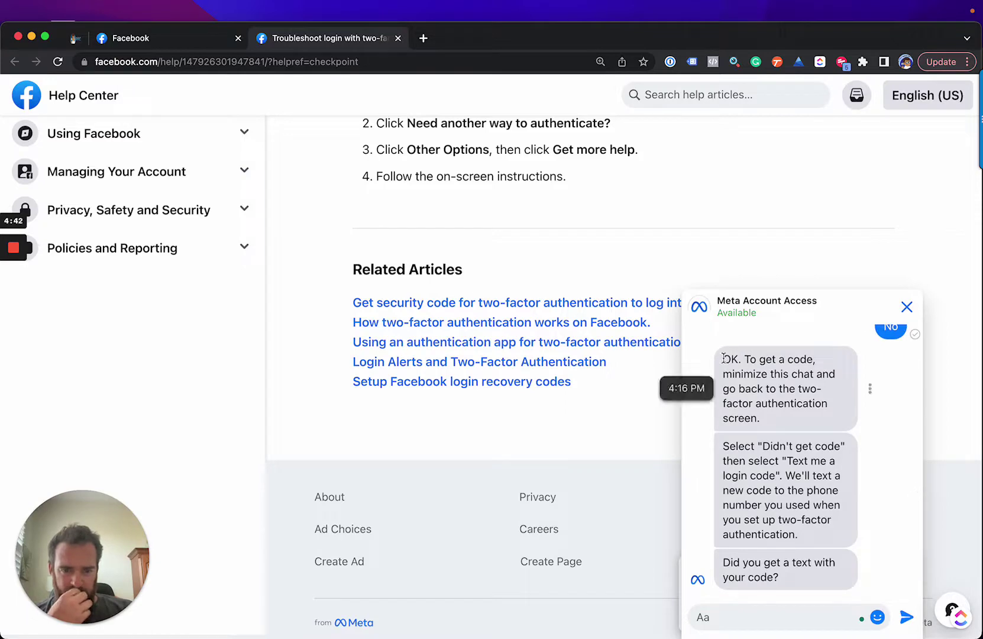
{"action": "key", "text": "super+equal"}
{"action": "key", "text": "super+equal"}
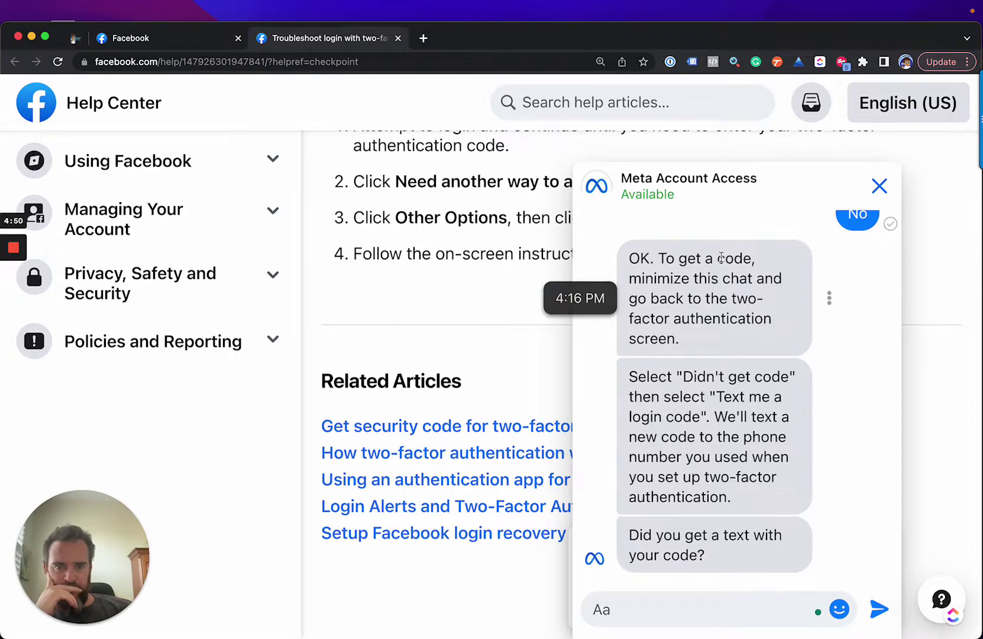
- Zoom in on the checkpoint page and compare its confirmation options with the chat, ending on the chat
{"action": "key", "text": "super+alt+Left"}
{"action": "key", "text": "super+equal"}
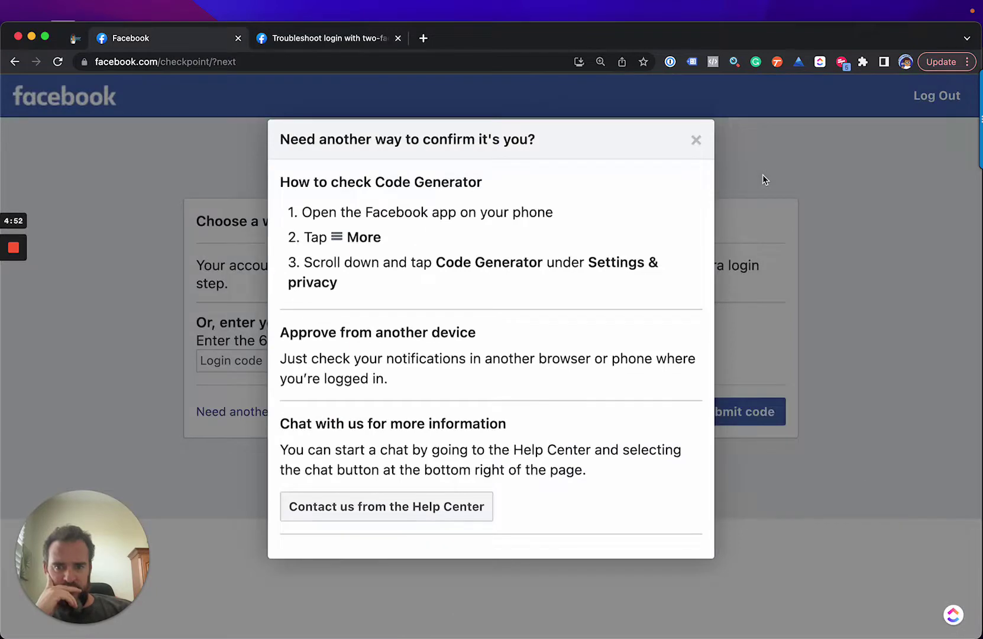
{"action": "key", "text": "super+alt+Right"}
{"action": "key", "text": "super+alt+Left"}
{"action": "key", "text": "super+alt+Right"}
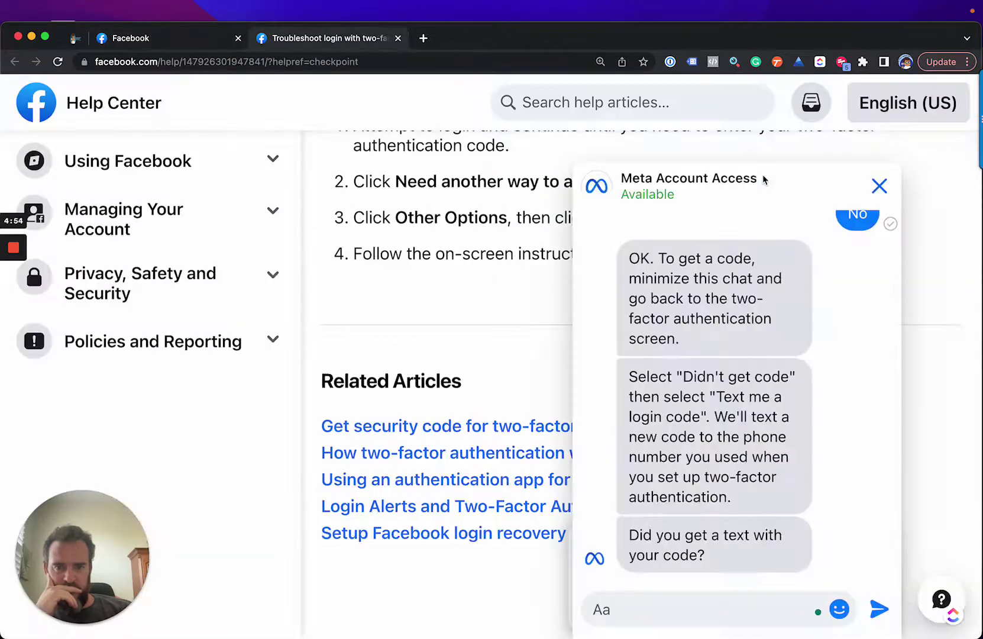
{"action": "key", "text": "super+alt+Left"}
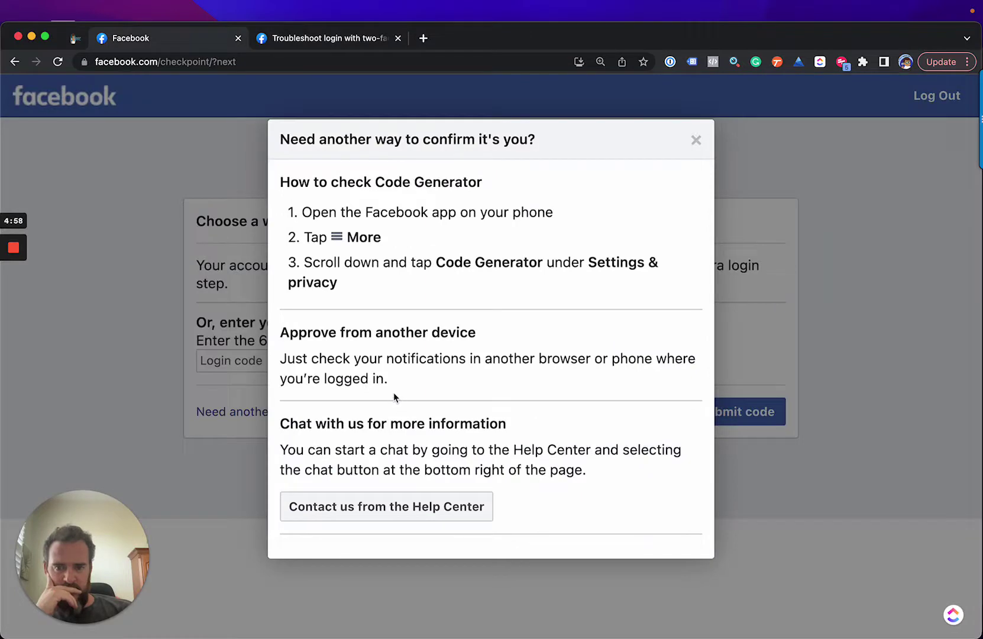
{"action": "key", "text": "super+alt+Right"}
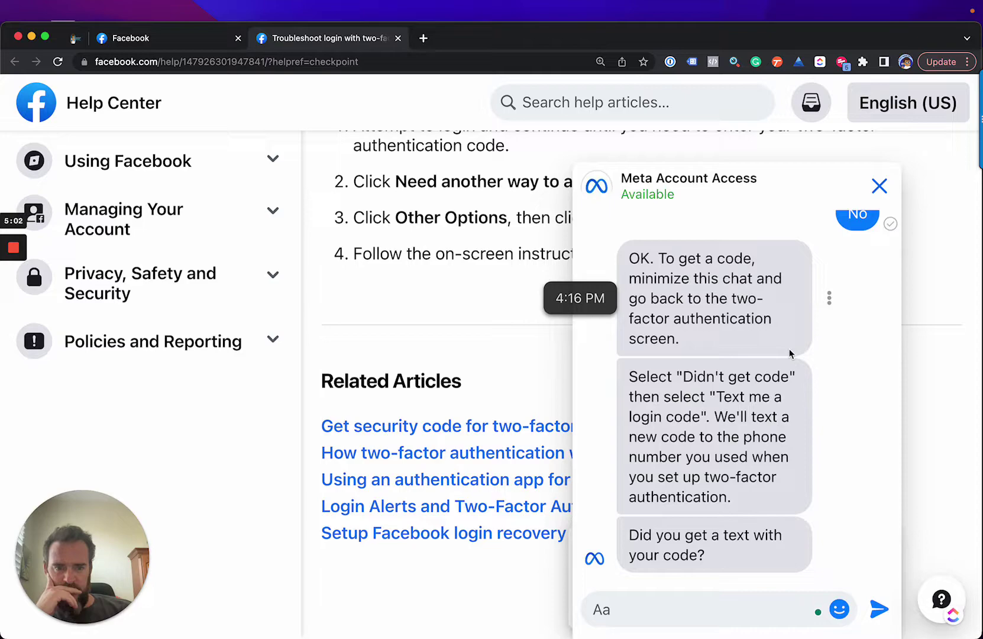
- Zoom back out, close the Meta Account Access chat, and scroll through the troubleshooting article
{"action": "key", "text": "super+minus"}
{"action": "key", "text": "super+minus"}
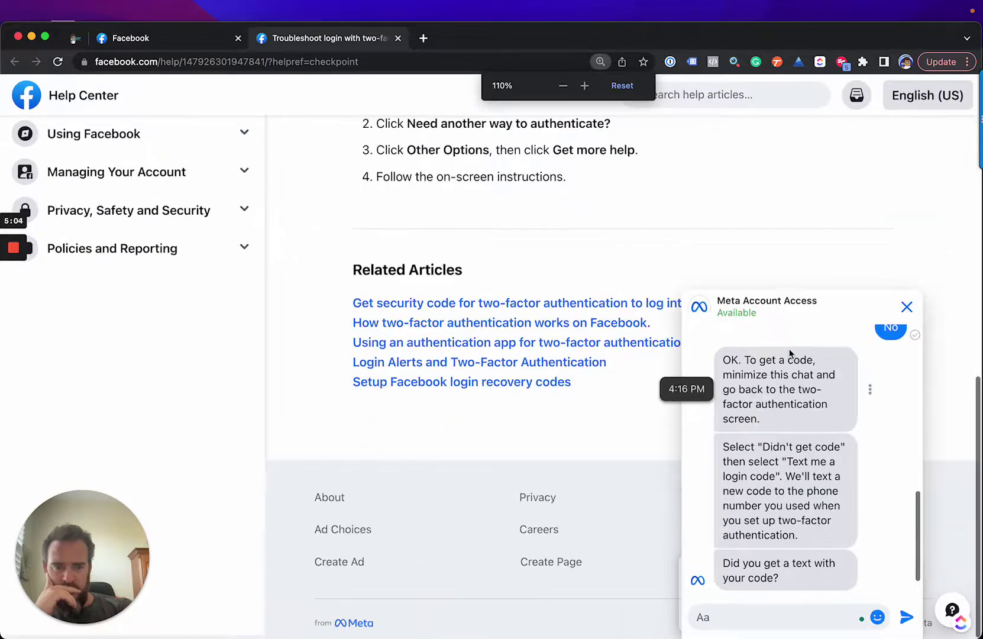
{"action": "scroll", "coordinate": [626, 405], "scroll_direction": "up", "scroll_amount": 15}
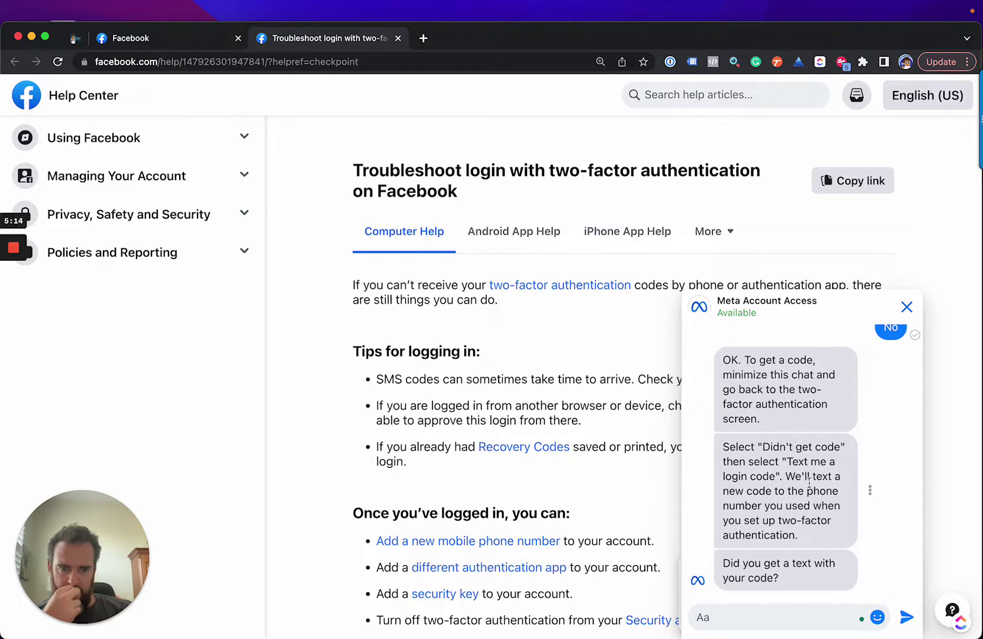
{"action": "left_click", "coordinate": [907, 307]}
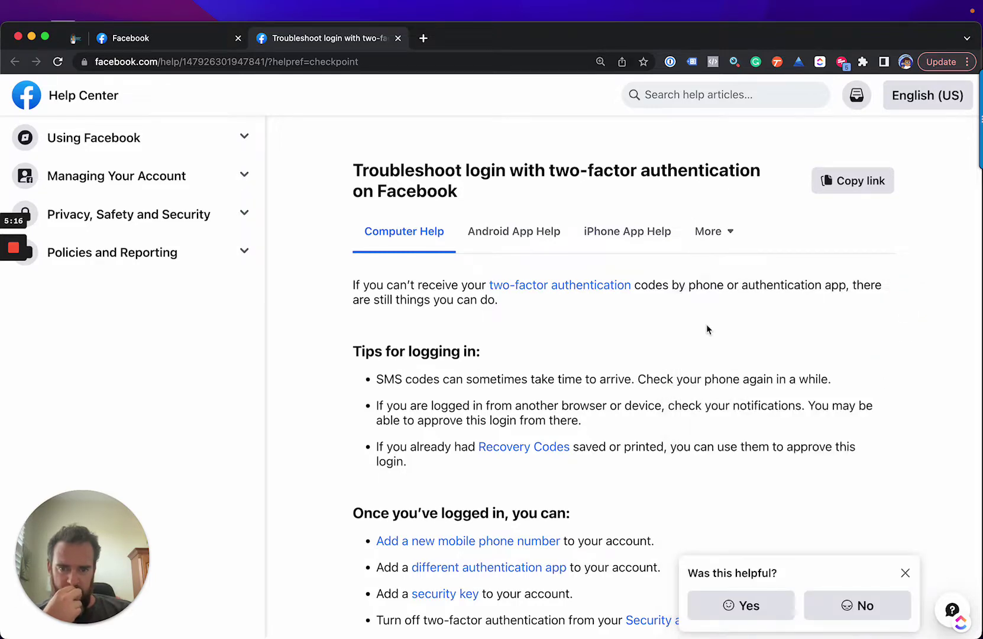
{"action": "scroll", "coordinate": [707, 326], "scroll_direction": "down", "scroll_amount": 5}
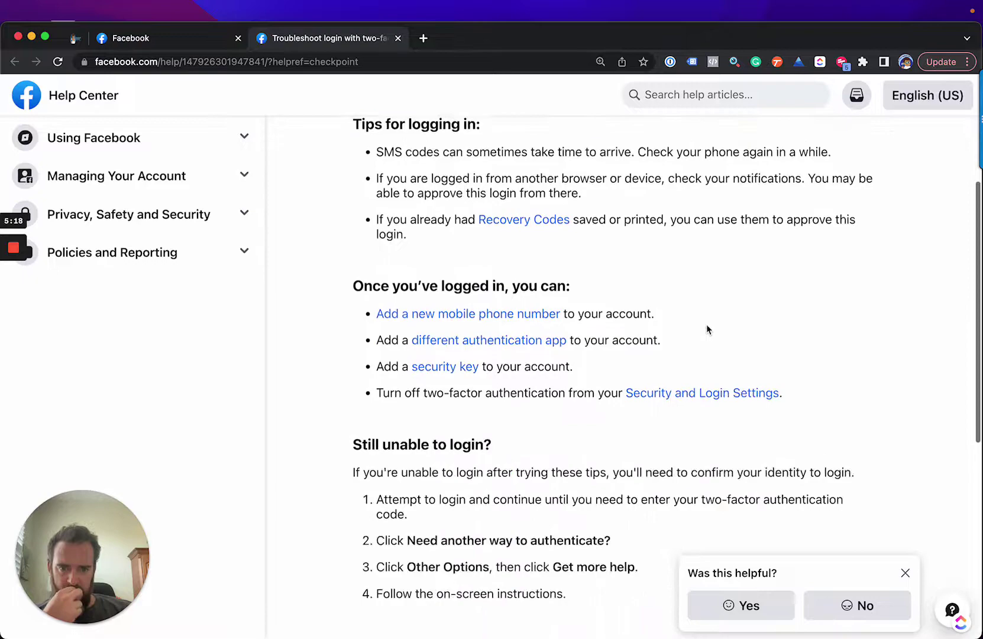
{"action": "scroll", "coordinate": [707, 327], "scroll_direction": "down", "scroll_amount": 3}
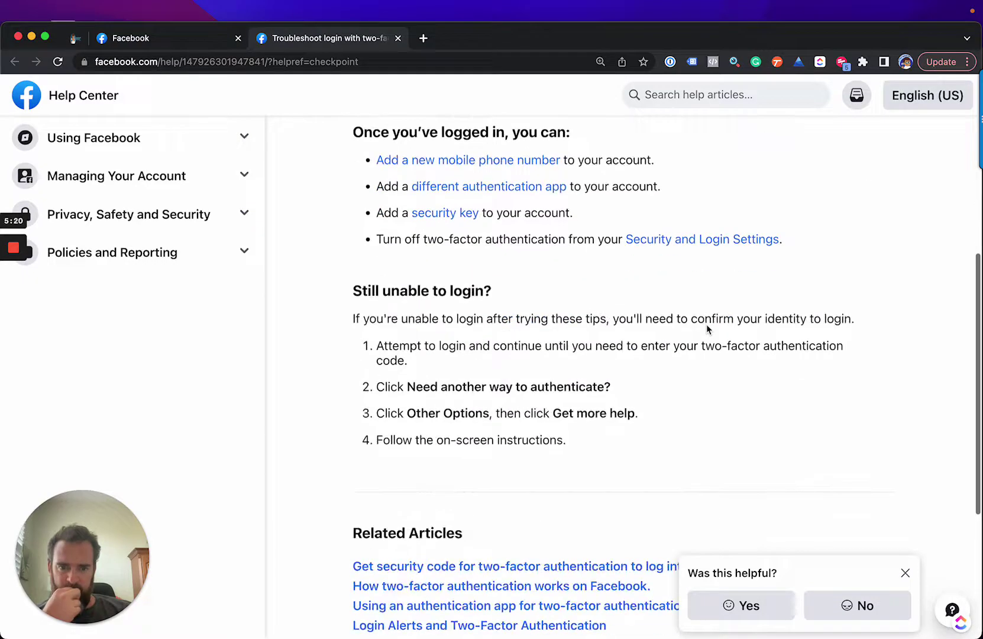
{"action": "scroll", "coordinate": [707, 324], "scroll_direction": "down", "scroll_amount": 5}
{"action": "scroll", "coordinate": [707, 324], "scroll_direction": "up", "scroll_amount": 12}
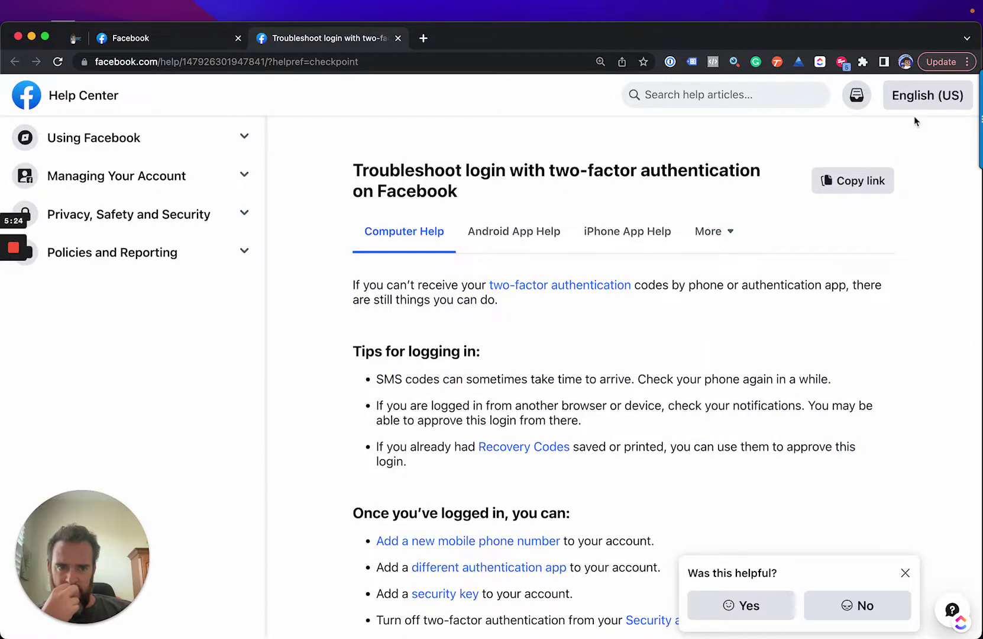
- Reload the checkpoint tab, then briefly open and close the other confirmation options
{"action": "key", "text": "ctrl+shift+Tab"}
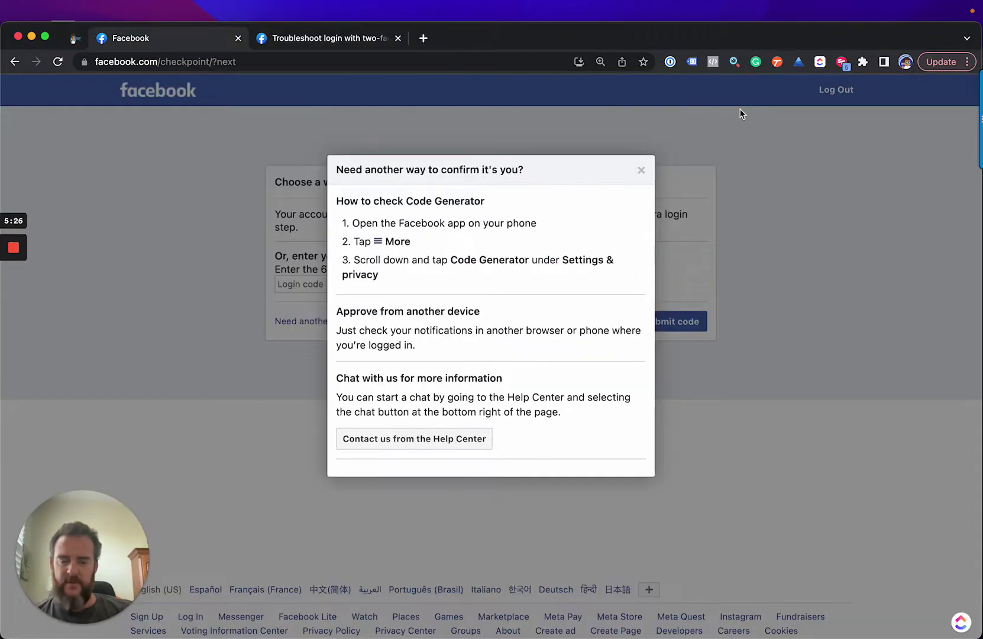
{"action": "key", "text": "super+r"}
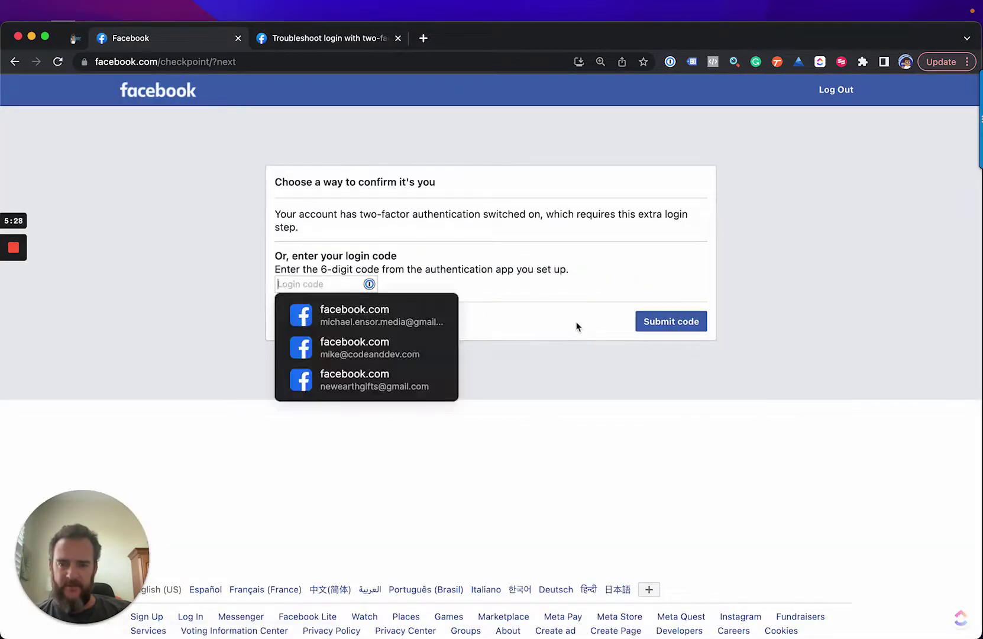
{"action": "left_click", "coordinate": [577, 326]}
{"action": "left_click", "coordinate": [366, 321]}
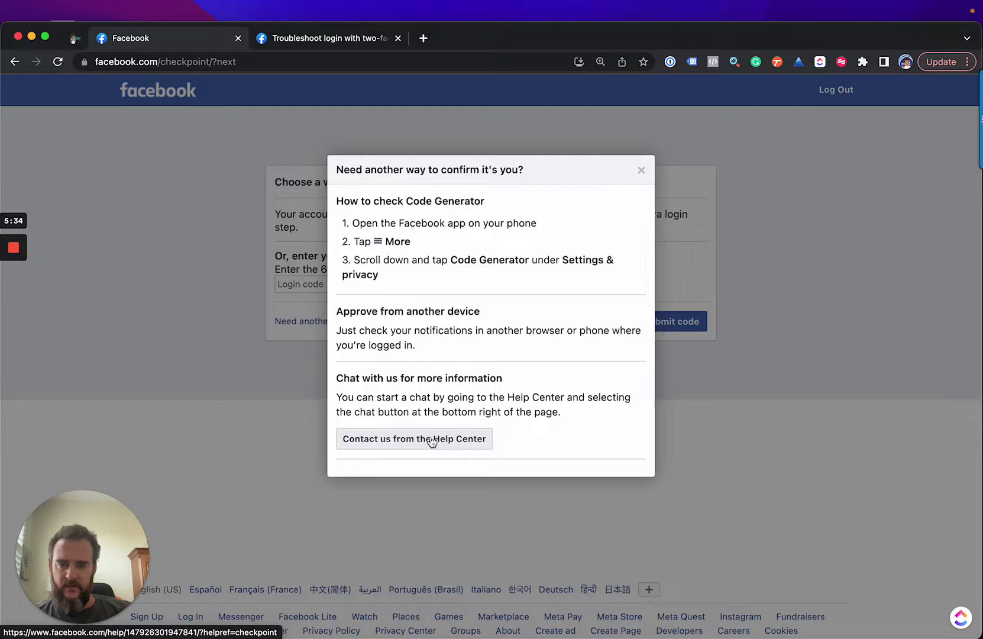
{"action": "left_click", "coordinate": [245, 410]}
- Go back to the login page, sign in again with saved credentials, and reopen the confirmation options
{"action": "key", "text": "super+bracketleft"}
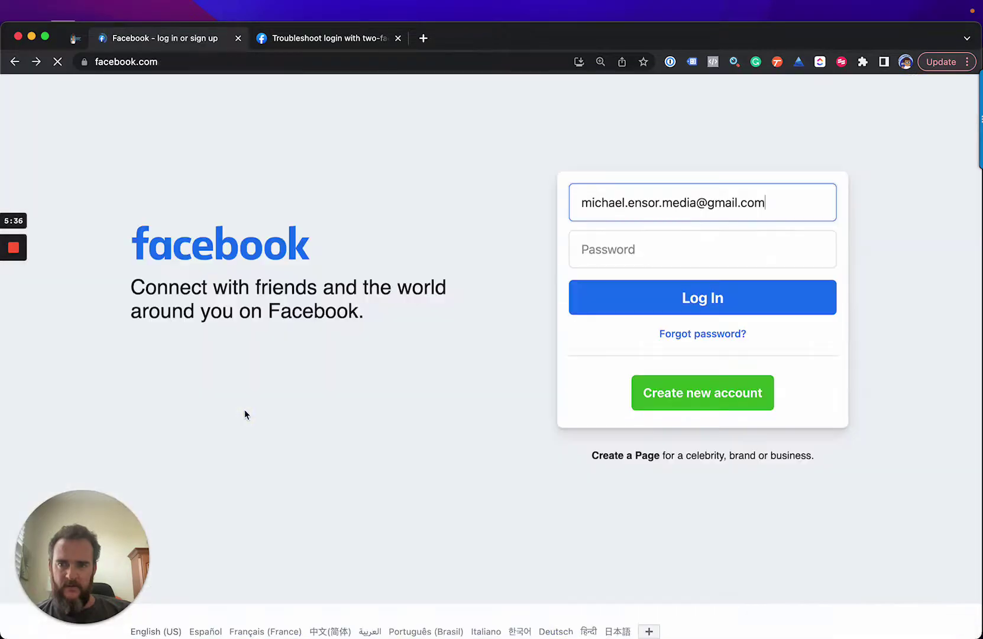
{"action": "left_click", "coordinate": [711, 238]}
{"action": "left_click", "coordinate": [688, 294]}
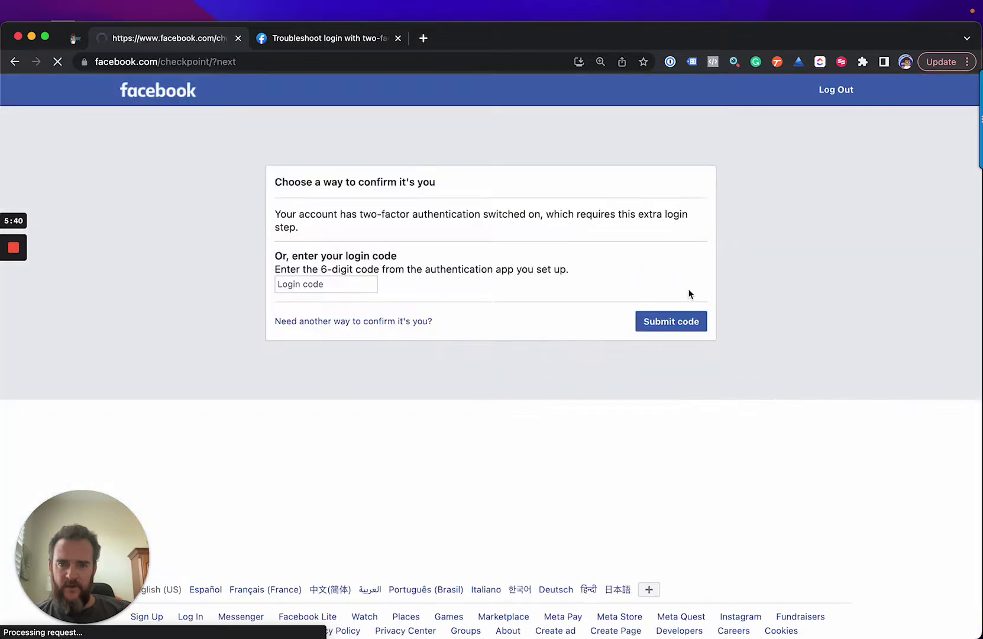
{"action": "left_click", "coordinate": [597, 347]}
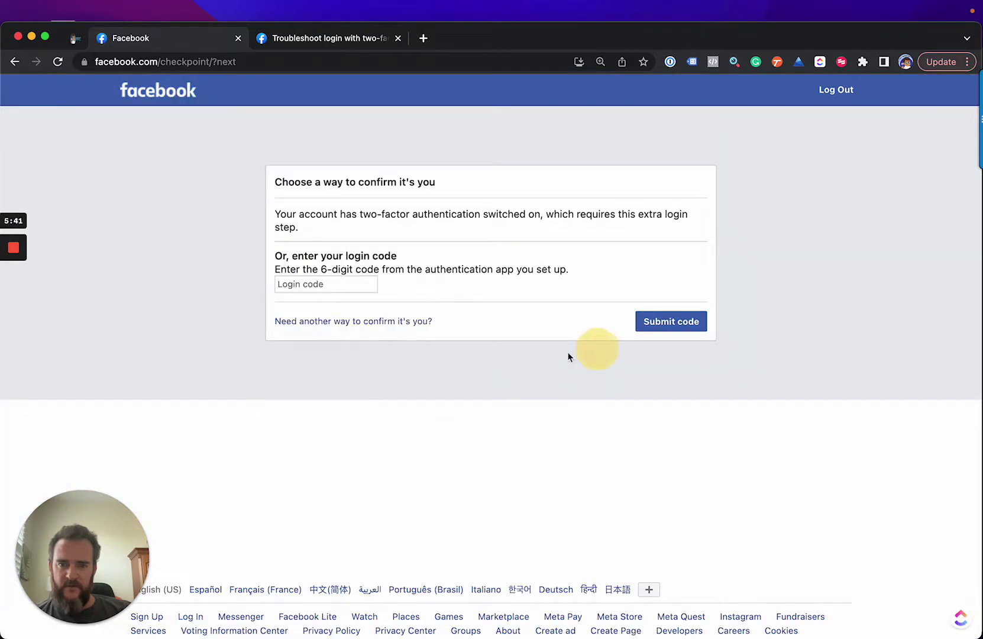
{"action": "left_click", "coordinate": [381, 322]}
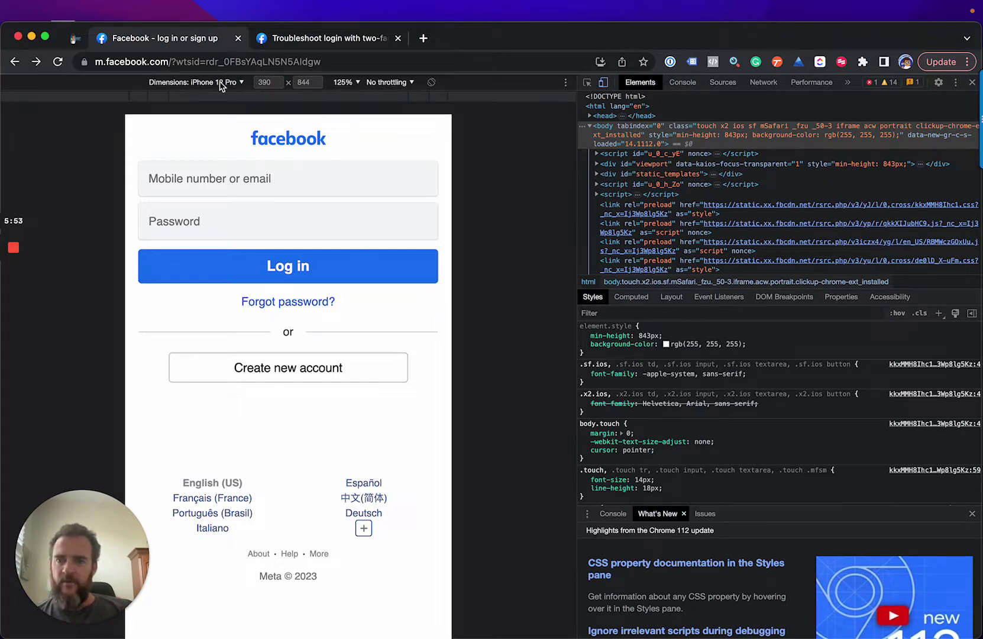
- Turn off the DevTools Device Toolbar mobile emulation
{"action": "left_click", "coordinate": [604, 82]}
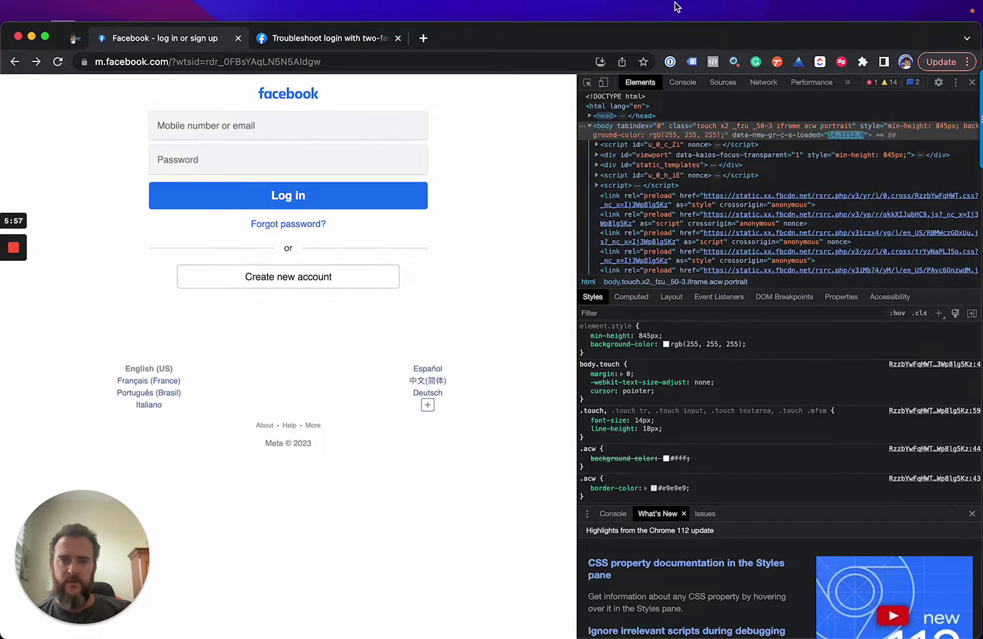
{"action": "left_click", "coordinate": [603, 83]}
{"action": "left_click", "coordinate": [603, 83]}
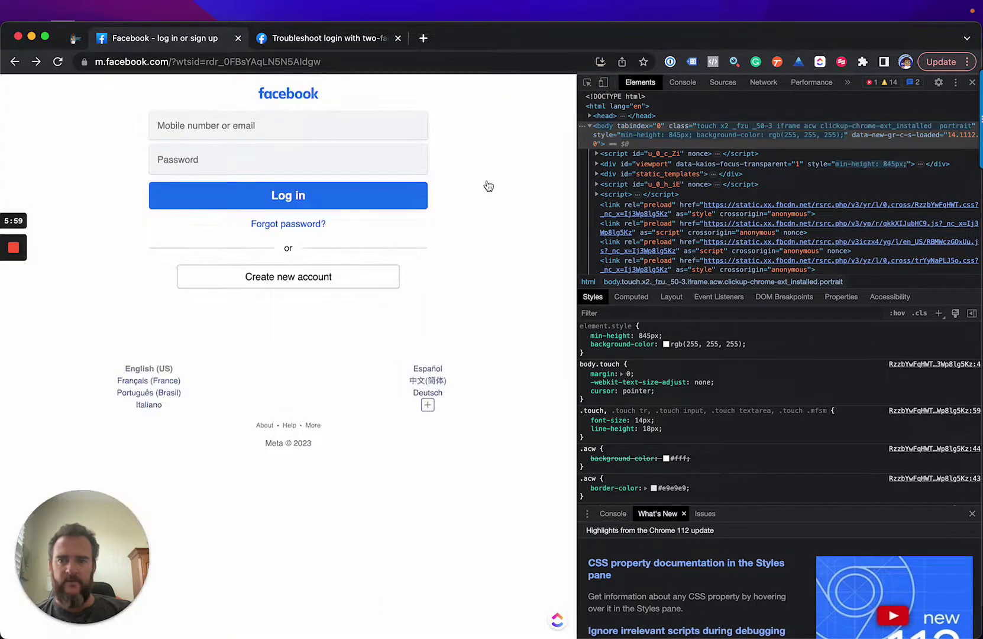
- Remove 'm.' from the URL to load desktop Facebook and log in with the saved account
{"action": "left_click", "coordinate": [97, 61]}
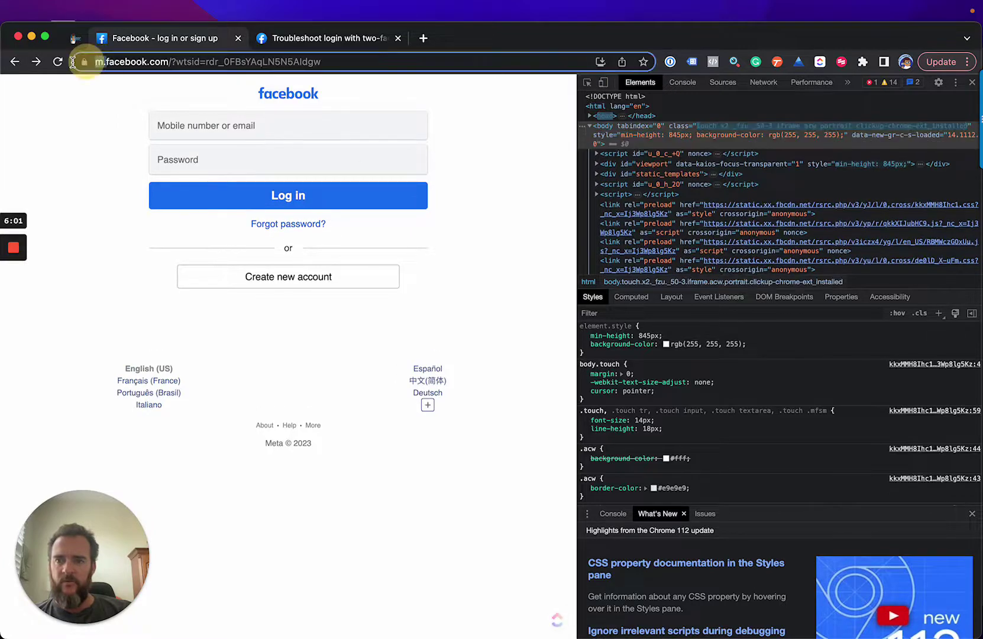
{"action": "key", "text": "BackSpace"}
{"action": "key", "text": "Return"}
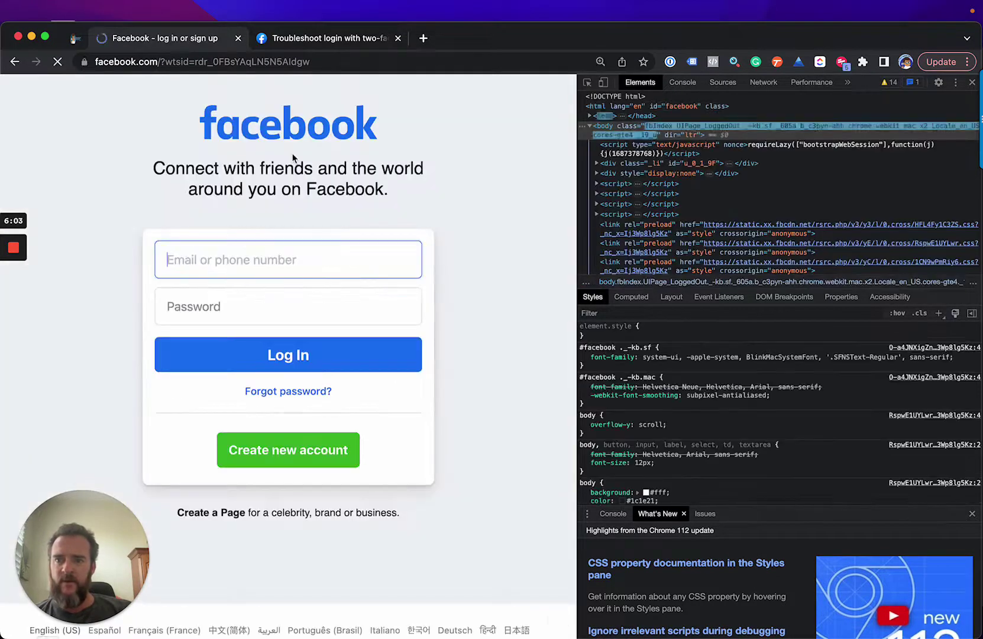
{"action": "left_click", "coordinate": [248, 303]}
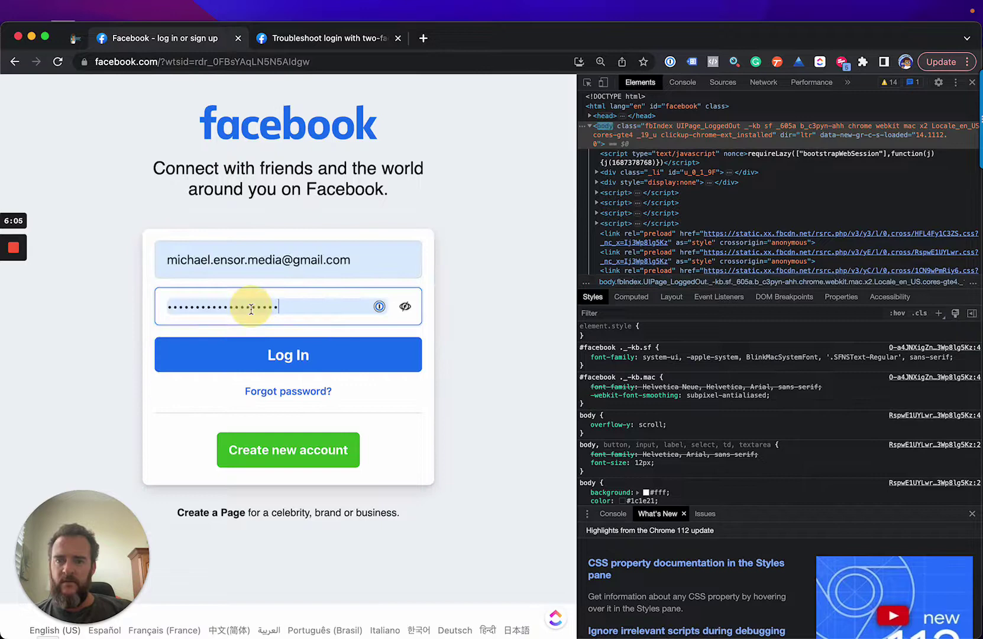
{"action": "left_click", "coordinate": [240, 354]}
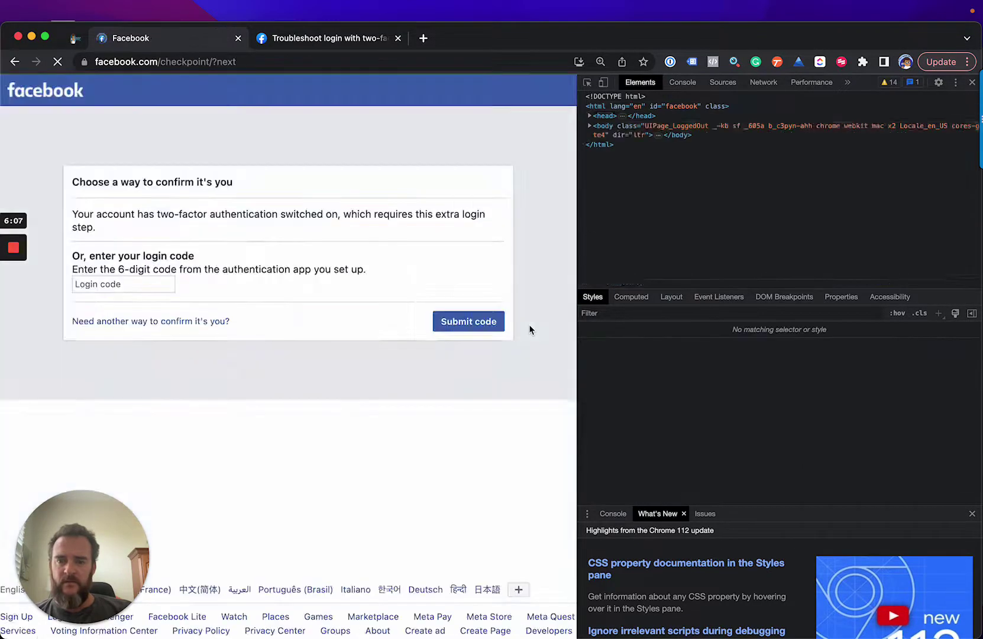
{"action": "left_click", "coordinate": [288, 310]}
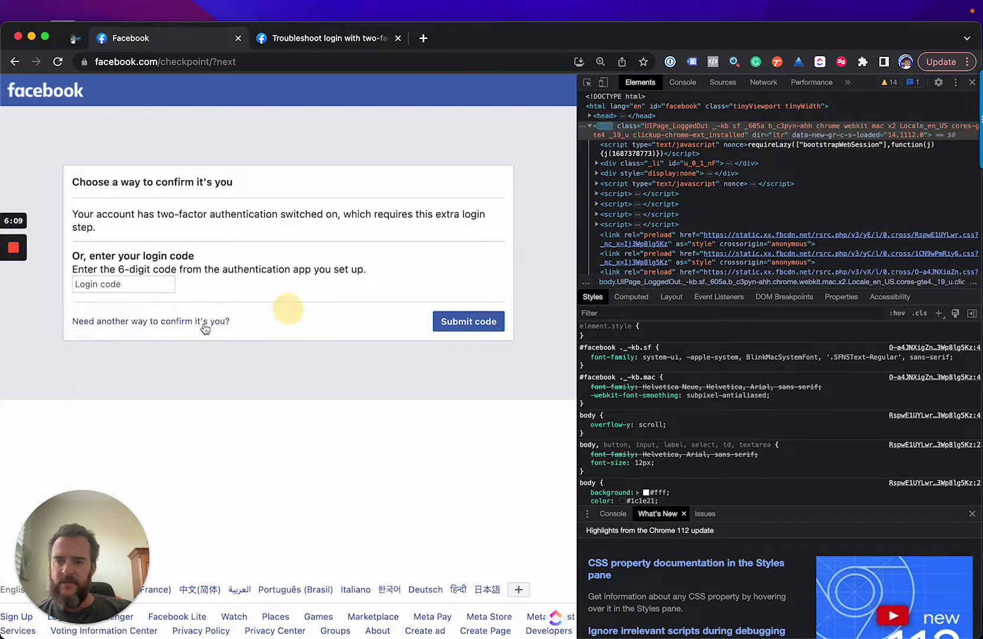
- Open the alternative confirmation options and inspect the dialog's list item in DevTools
{"action": "left_click", "coordinate": [188, 322]}
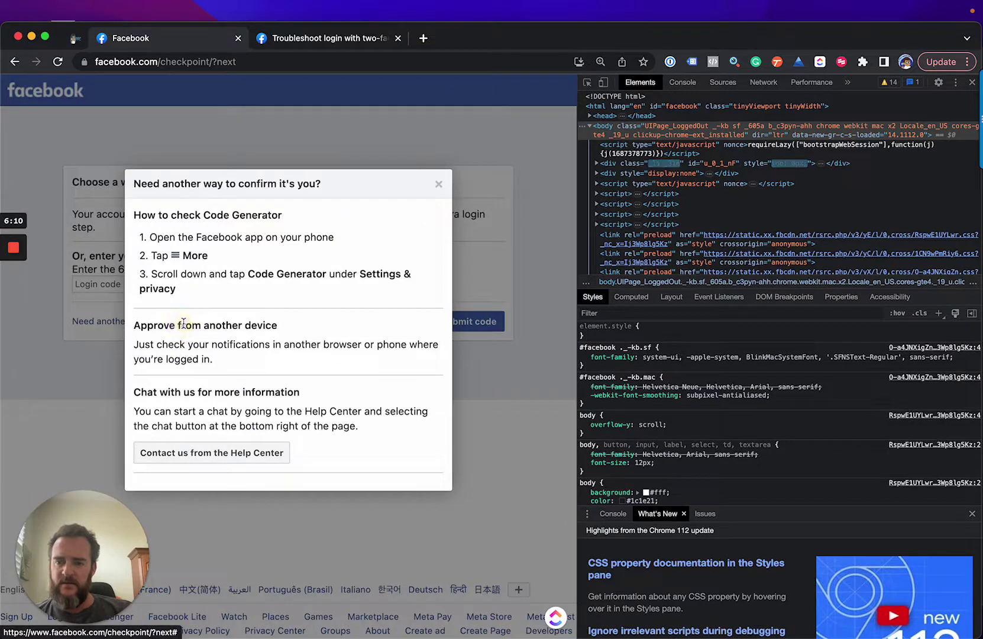
{"action": "right_click", "coordinate": [295, 476]}
{"action": "left_click", "coordinate": [349, 626]}
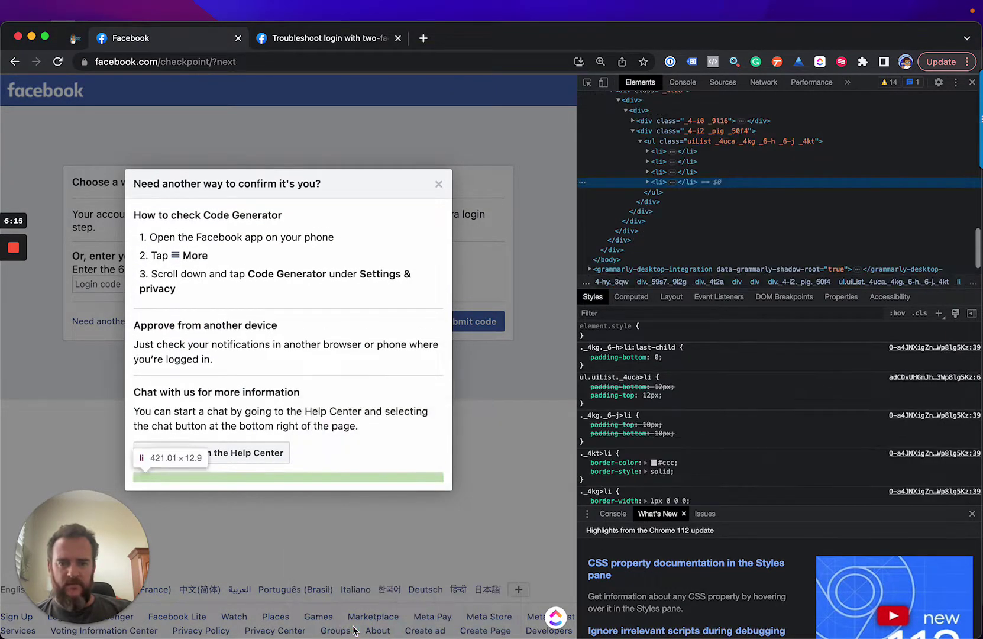
{"action": "left_click", "coordinate": [648, 182]}
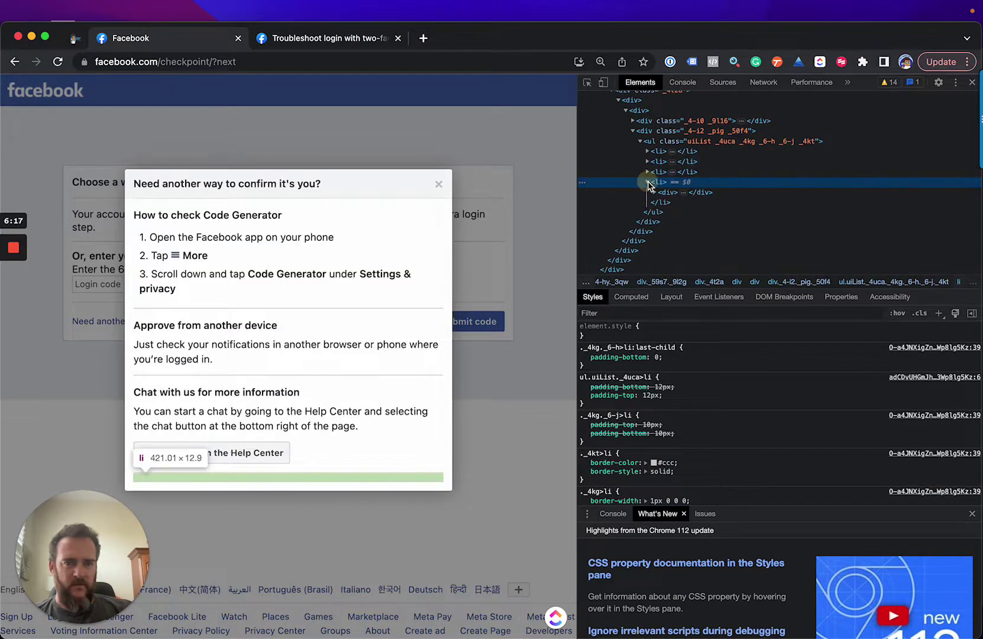
- Expand the hidden otherOptions and clearfix divs and examine the empty options list's styles
{"action": "left_click", "coordinate": [654, 193]}
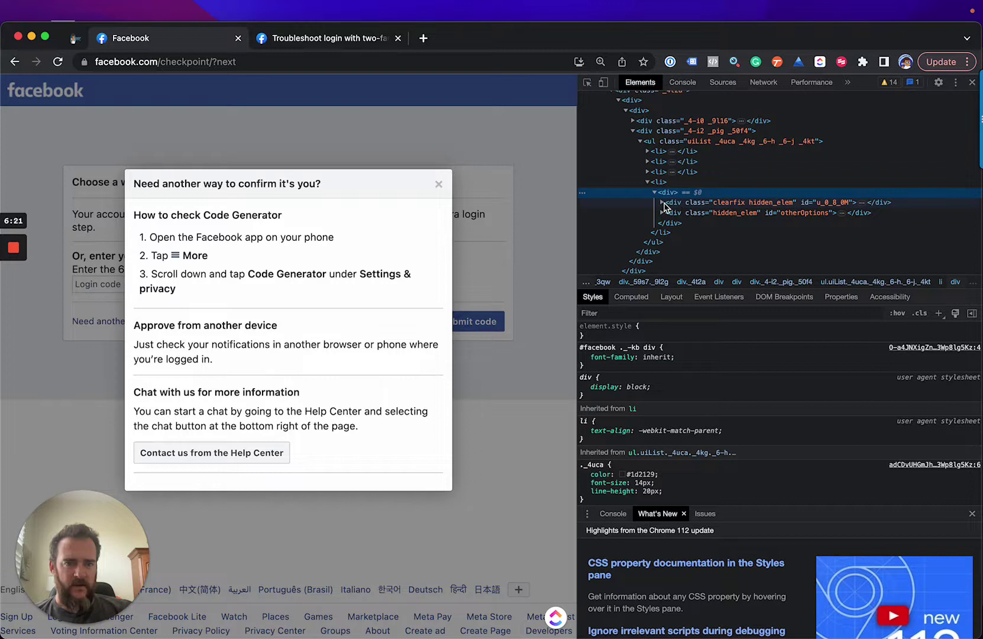
{"action": "left_click", "coordinate": [662, 213]}
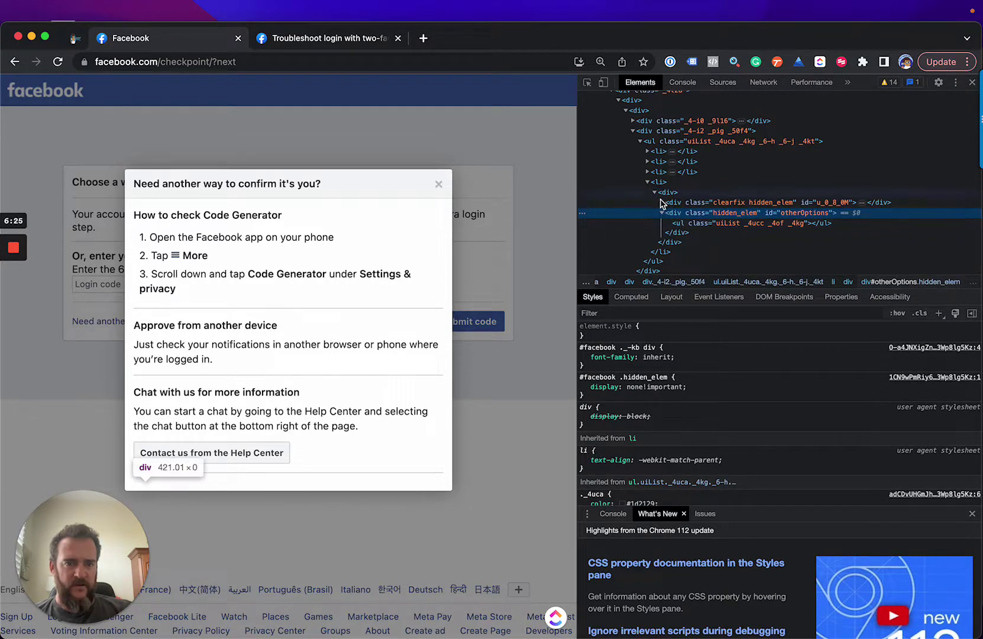
{"action": "left_click", "coordinate": [662, 203]}
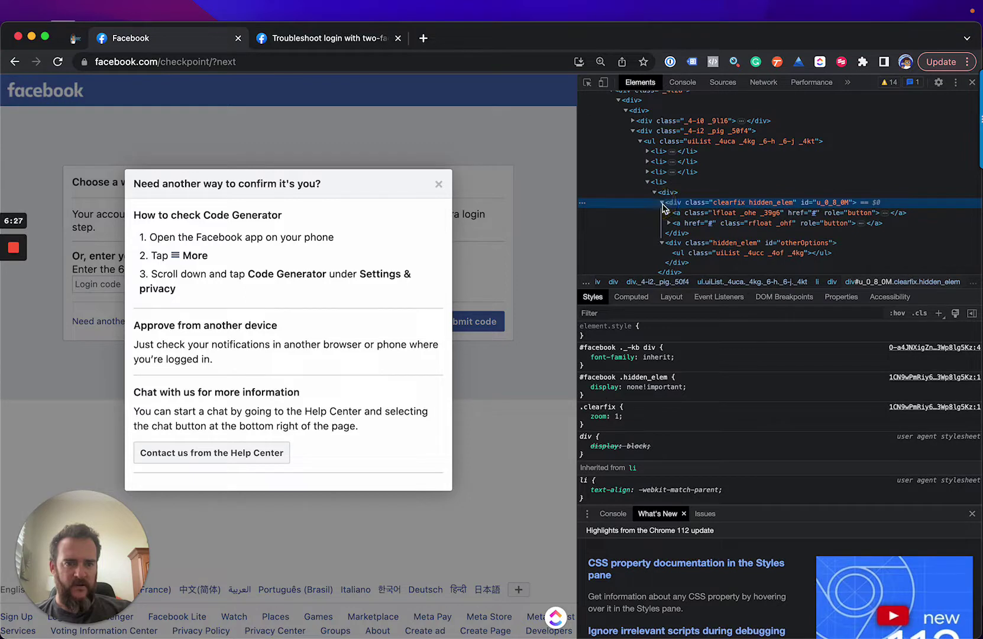
{"action": "left_click", "coordinate": [756, 253]}
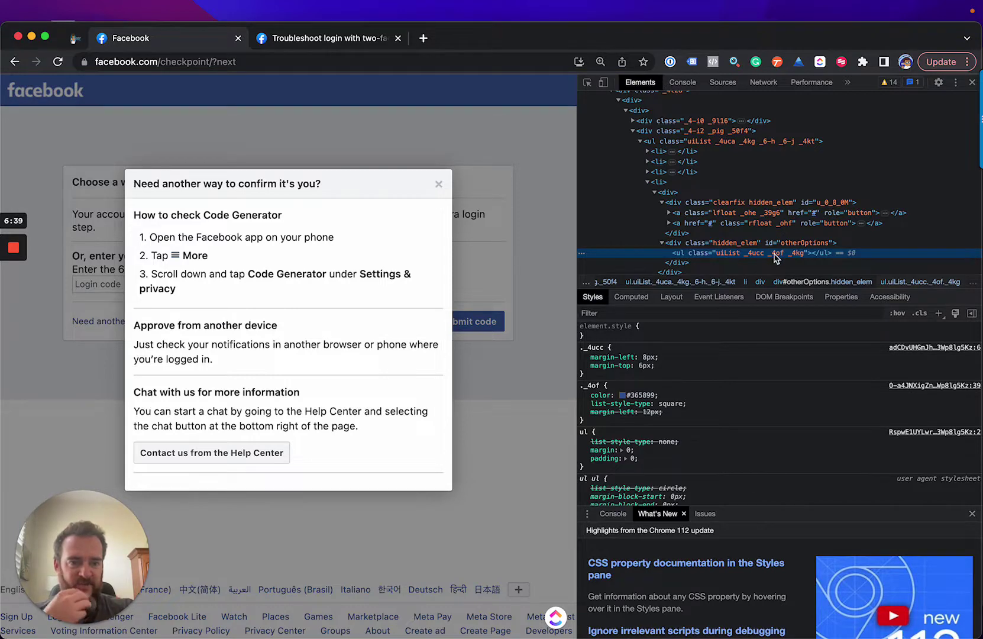
{"action": "scroll", "coordinate": [775, 259], "scroll_direction": "down", "scroll_amount": 2}
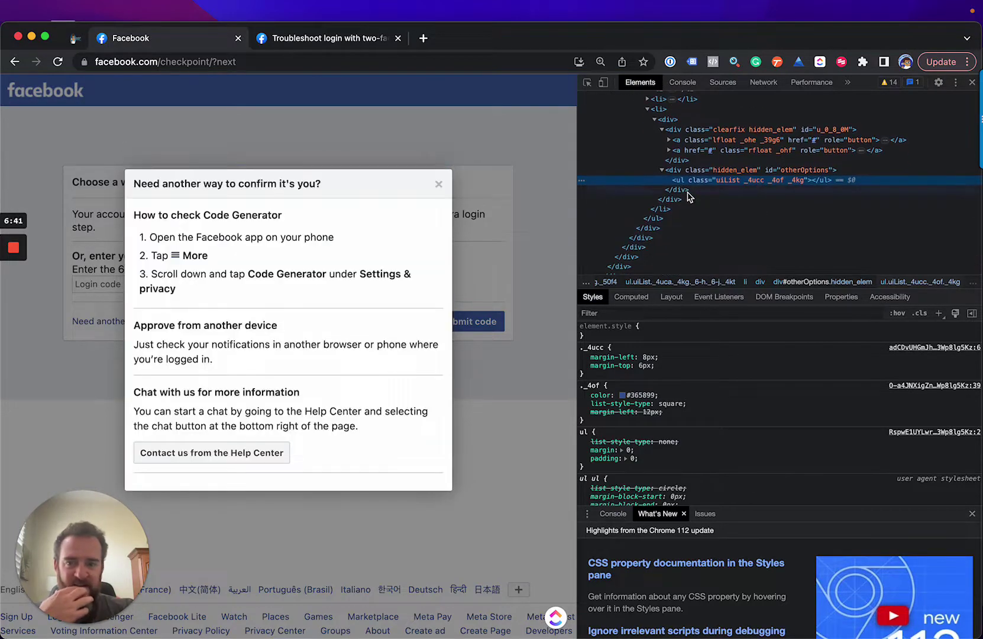
- Examine the hidden otherOptions div and expand the hidden 'Other options' link nodes
{"action": "left_click", "coordinate": [701, 171]}
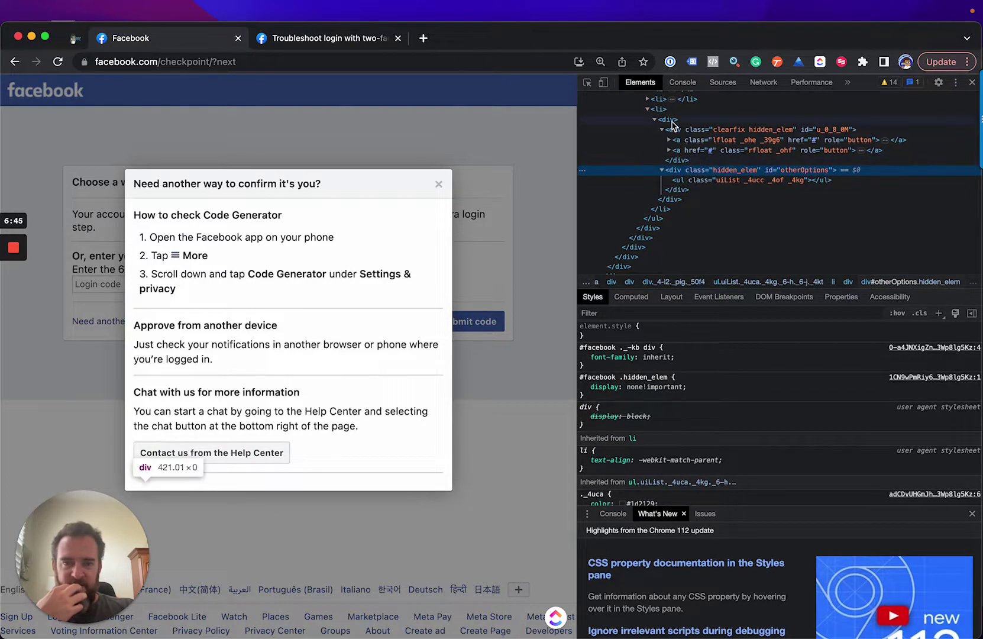
{"action": "left_click", "coordinate": [669, 140]}
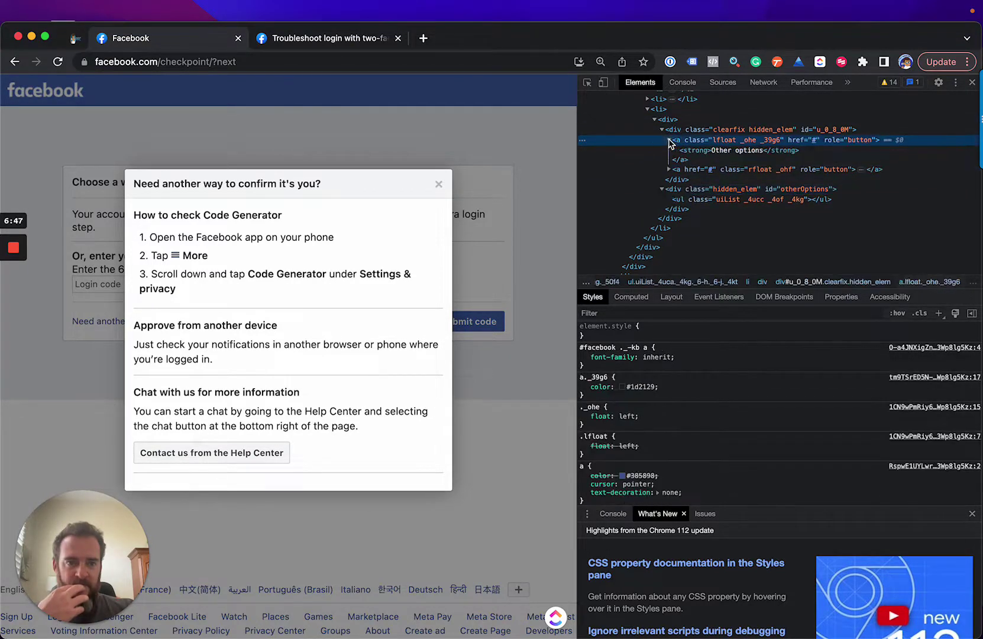
{"action": "left_click", "coordinate": [670, 170]}
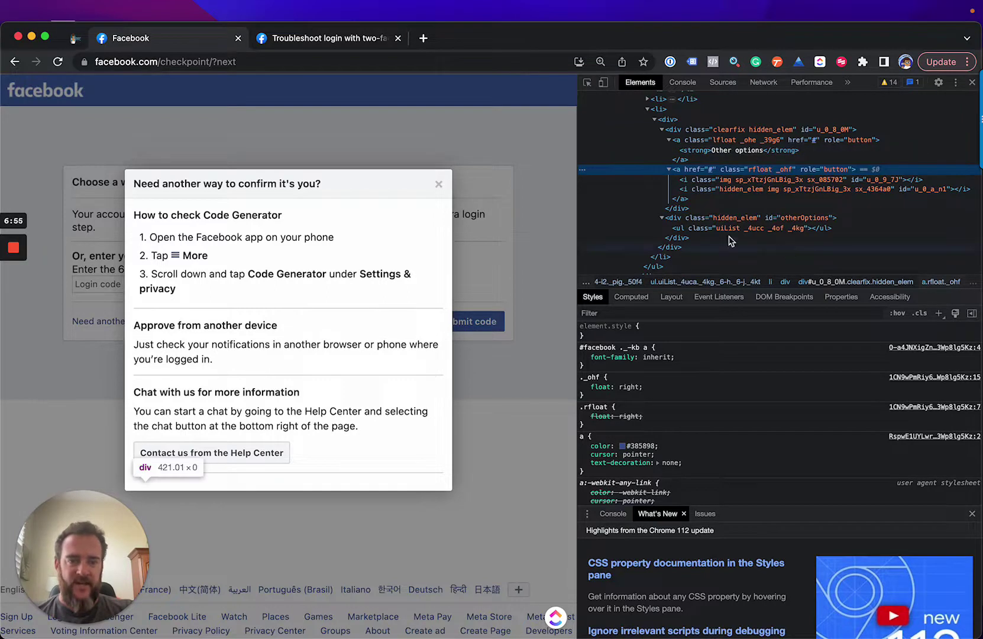
{"action": "scroll", "coordinate": [684, 223], "scroll_direction": "up", "scroll_amount": 2}
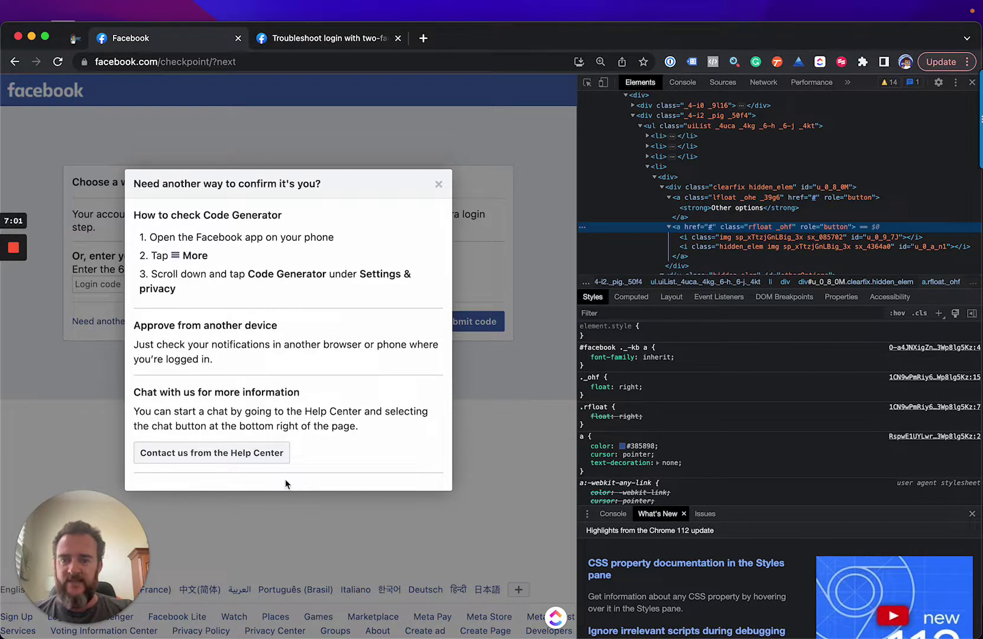
{"action": "left_click", "coordinate": [333, 452]}
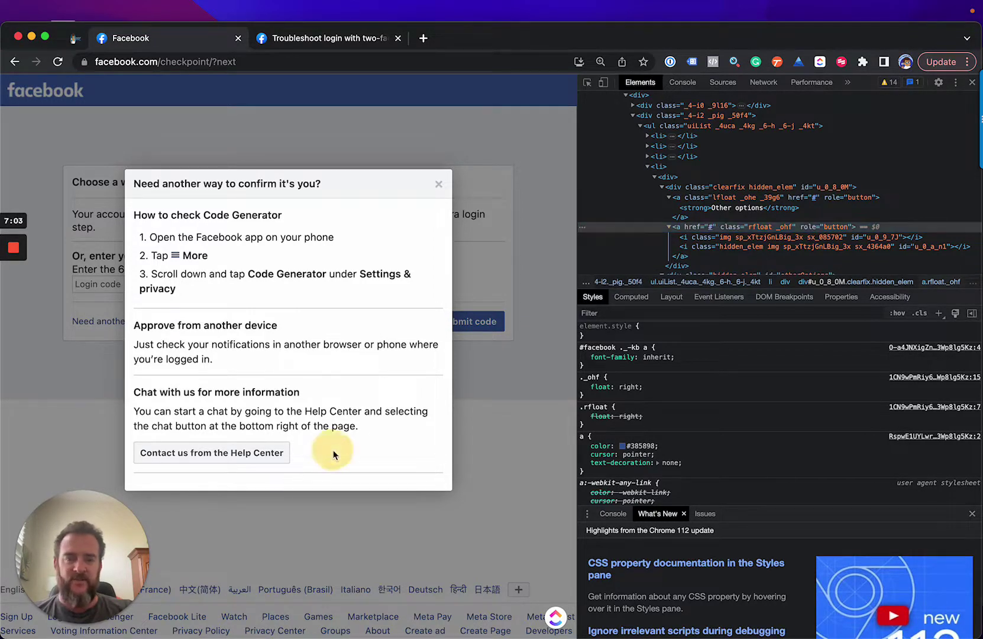
- Close DevTools, start the Help Center account access chat, and answer No to a text code
{"action": "left_click", "coordinate": [972, 83]}
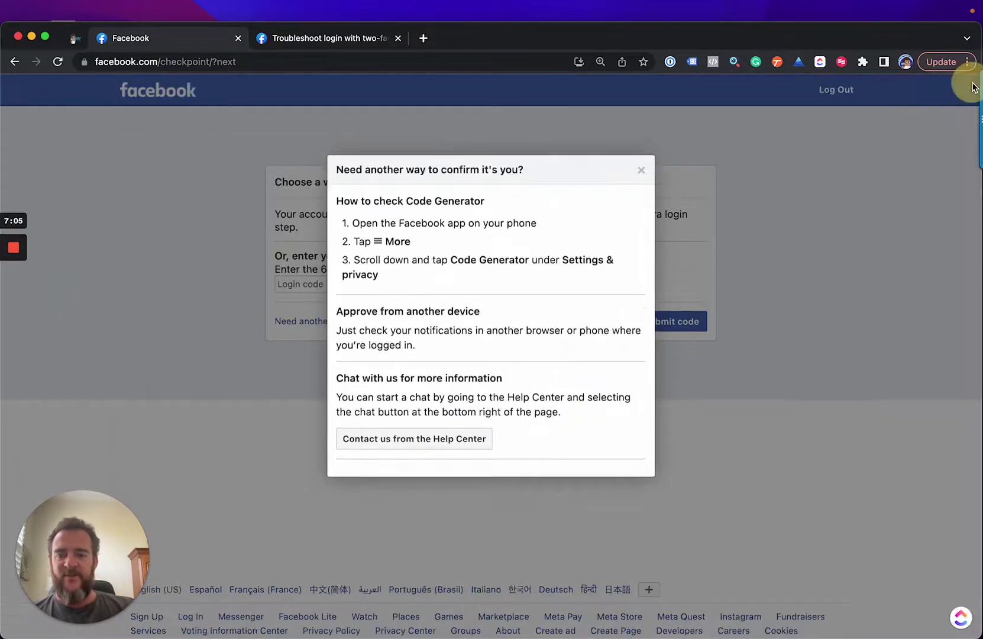
{"action": "left_click", "coordinate": [393, 443]}
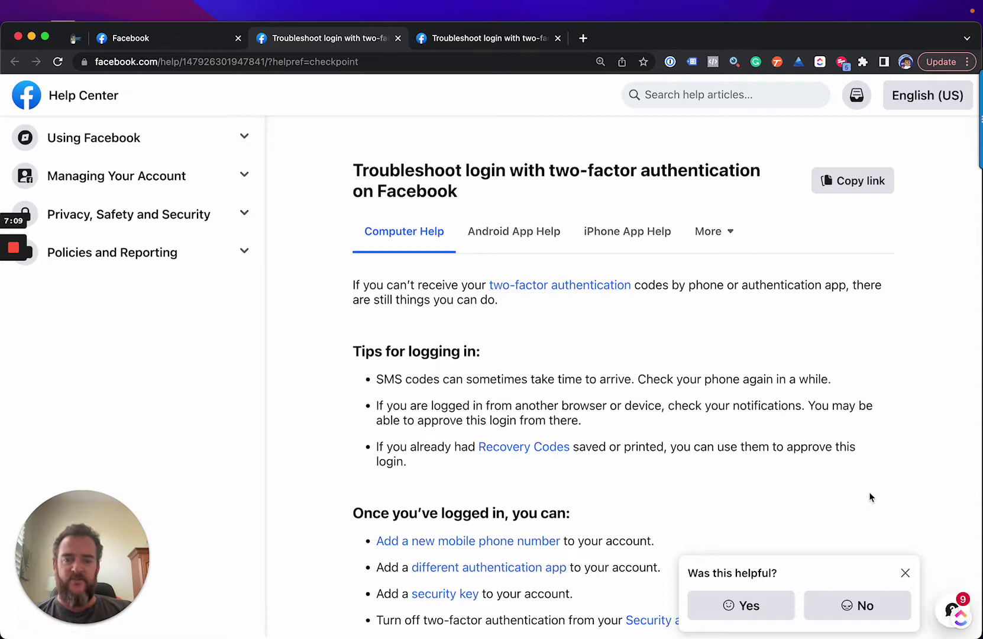
{"action": "left_click", "coordinate": [945, 608]}
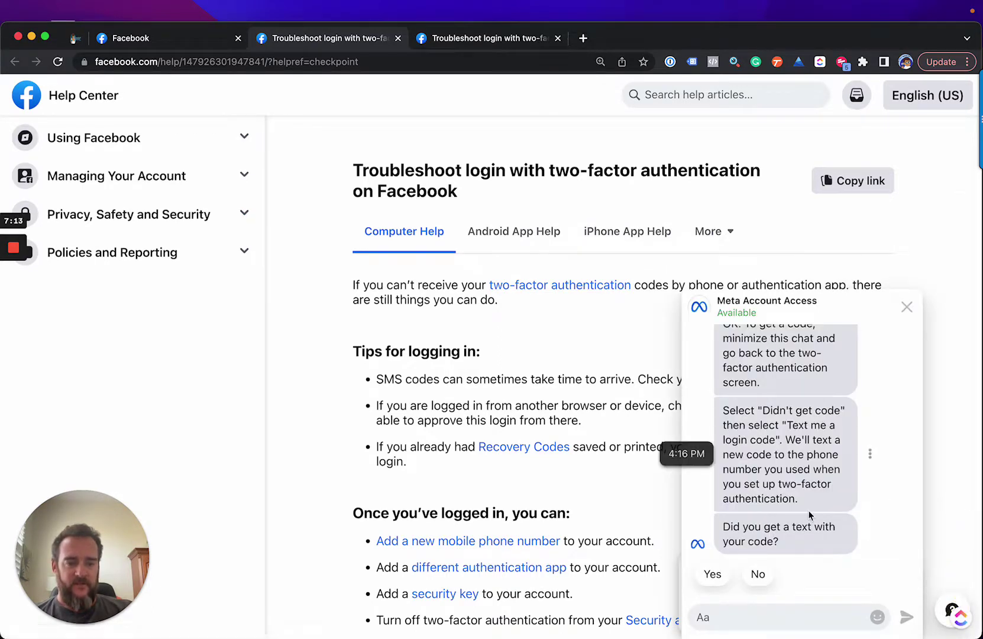
{"action": "left_click", "coordinate": [758, 574]}
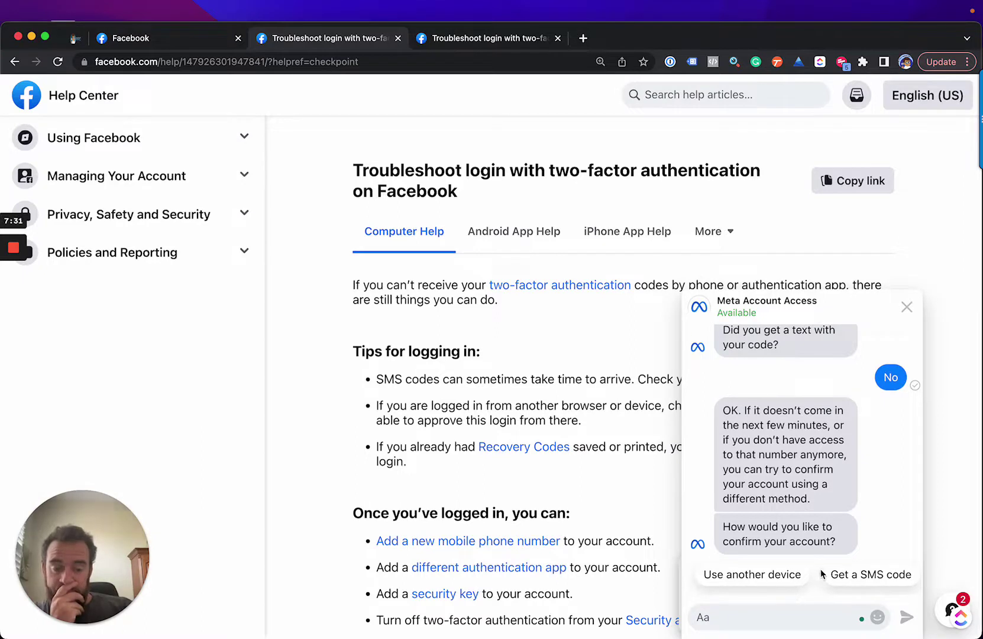
- Reply 'Use another device', then answer 'No' to accessing the account elsewhere
{"action": "scroll", "coordinate": [820, 574], "scroll_direction": "right", "scroll_amount": 3}
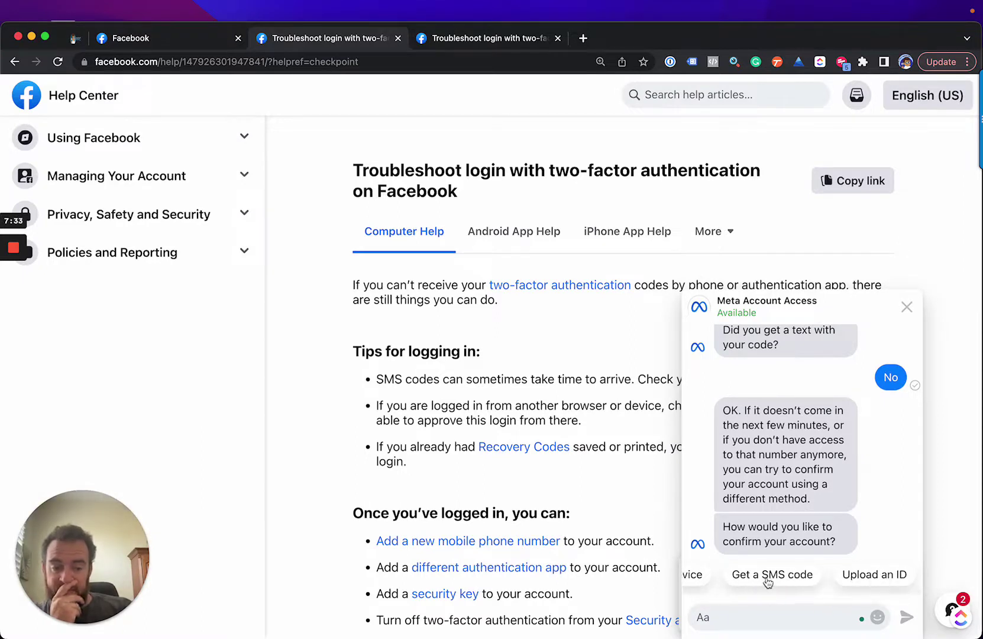
{"action": "scroll", "coordinate": [793, 577], "scroll_direction": "left", "scroll_amount": 3}
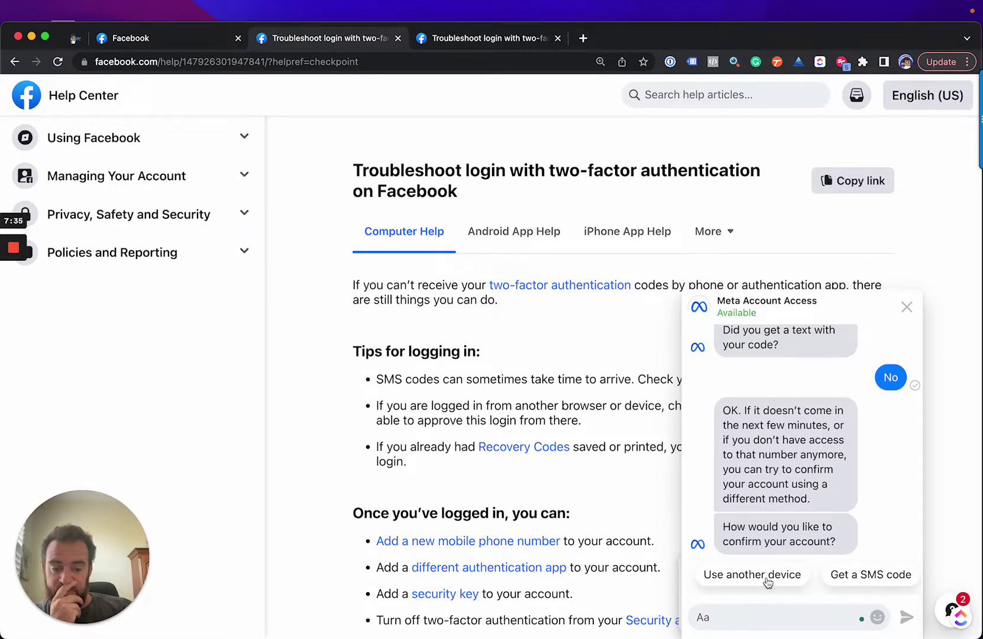
{"action": "left_click", "coordinate": [767, 576]}
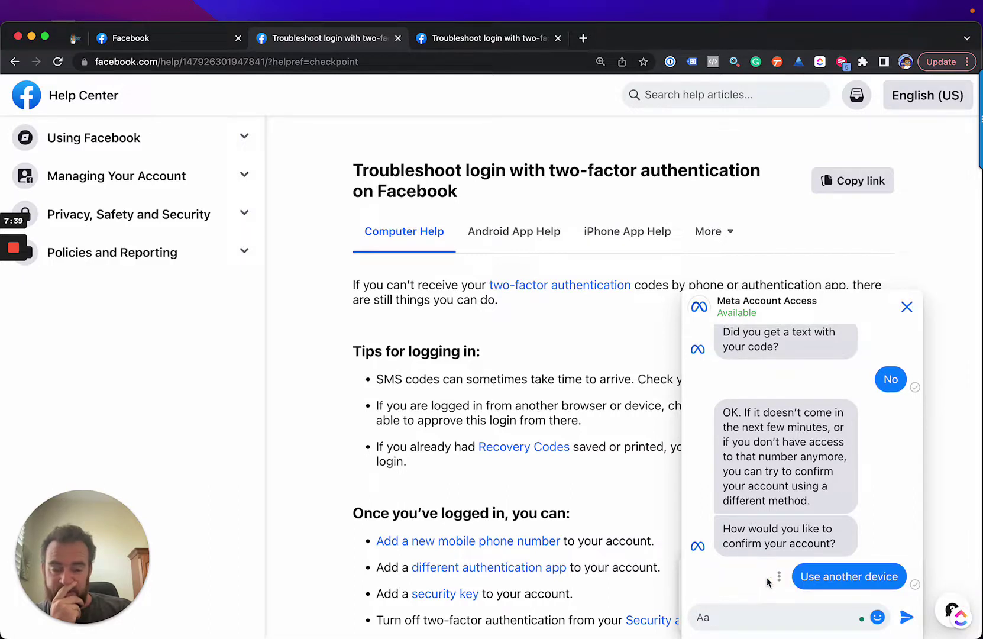
{"action": "left_click", "coordinate": [780, 577]}
{"action": "left_click", "coordinate": [808, 457]}
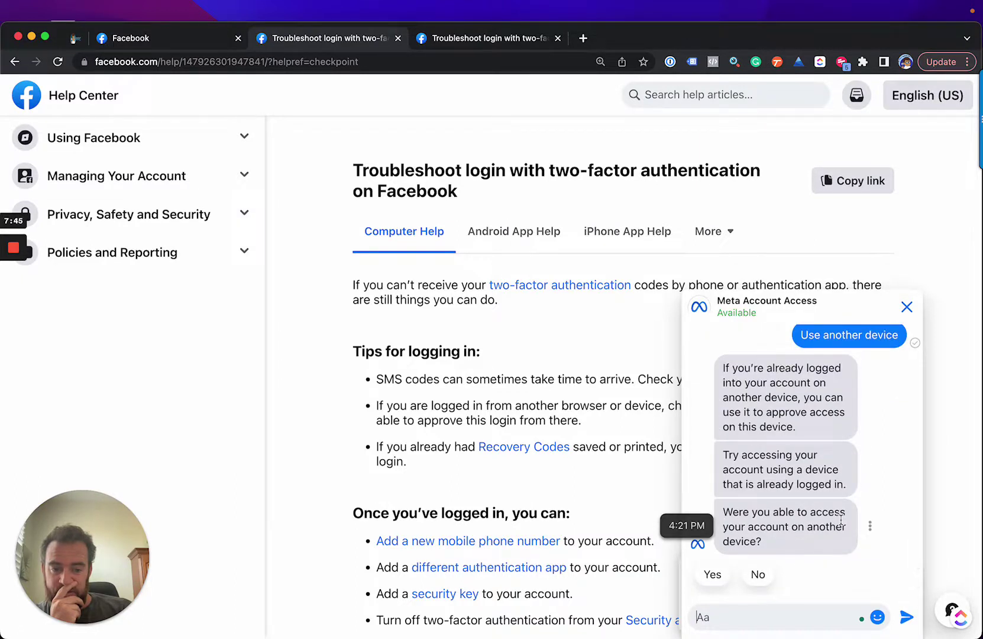
{"action": "left_click", "coordinate": [752, 576]}
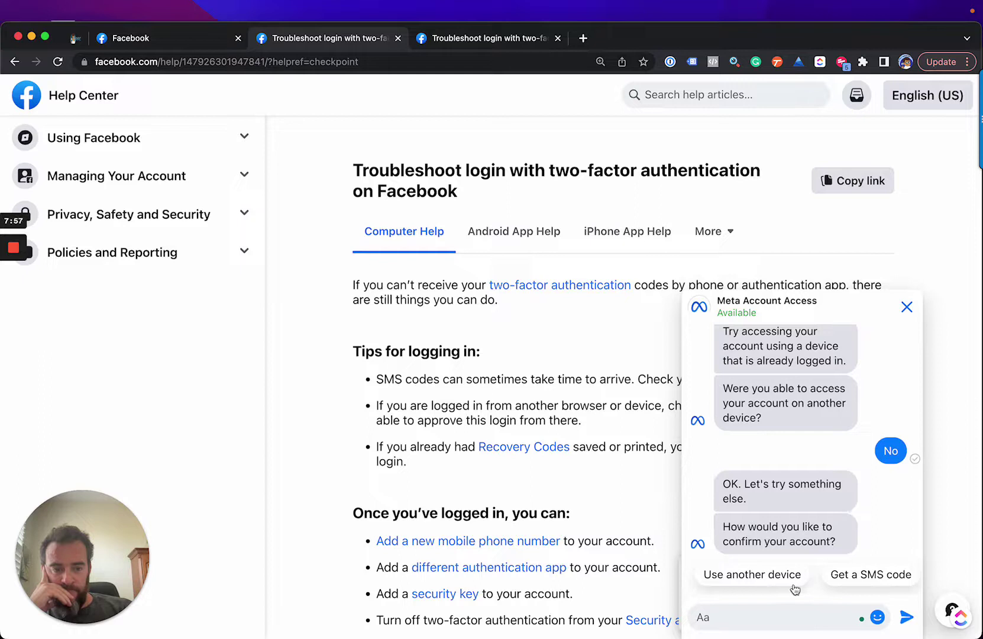
- Answer the bot with 'Upload an ID', 'Yes' to already trying, and 'Link not working'
{"action": "scroll", "coordinate": [792, 584], "scroll_direction": "right", "scroll_amount": 3}
{"action": "scroll", "coordinate": [796, 588], "scroll_direction": "left", "scroll_amount": 3}
{"action": "scroll", "coordinate": [767, 577], "scroll_direction": "right", "scroll_amount": 3}
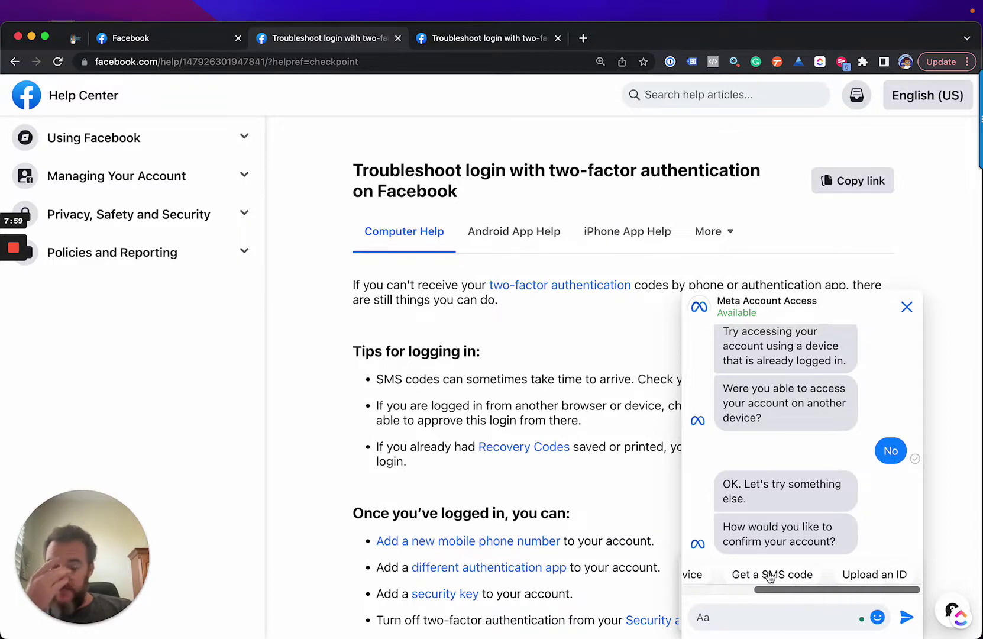
{"action": "left_click", "coordinate": [857, 575]}
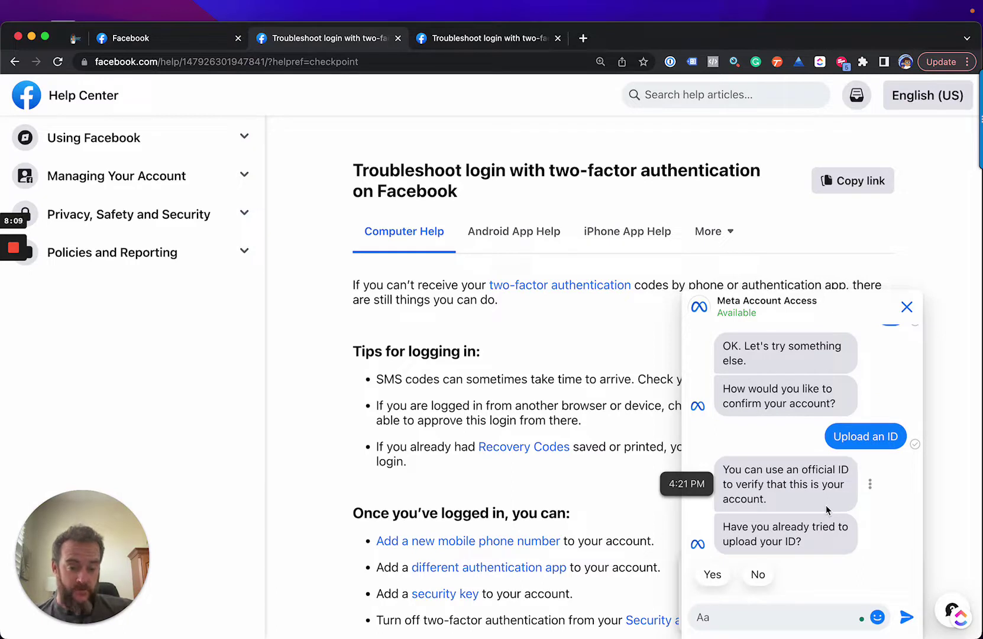
{"action": "left_click", "coordinate": [713, 575]}
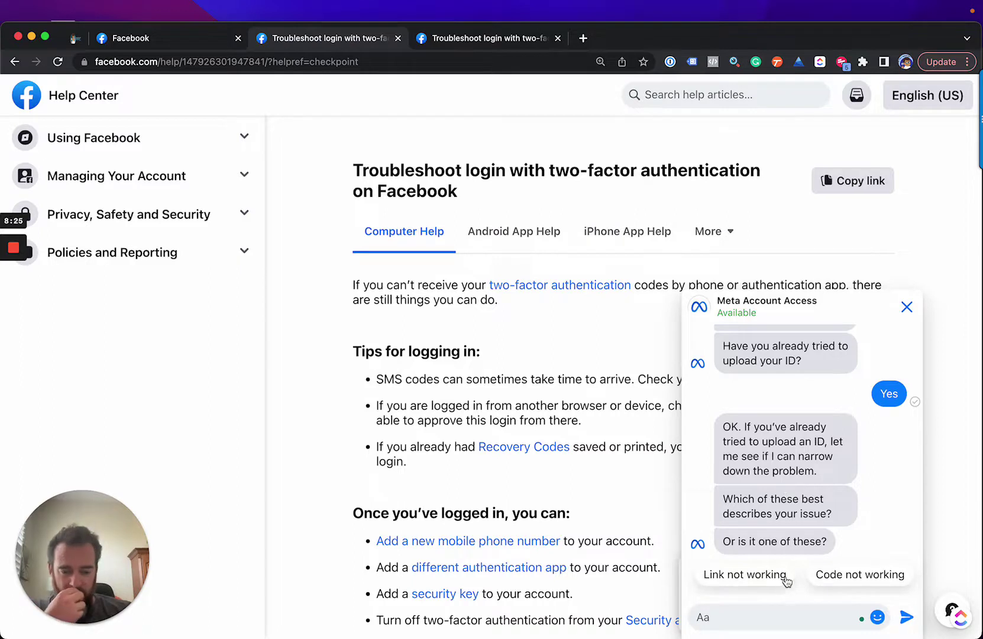
{"action": "scroll", "coordinate": [795, 575], "scroll_direction": "right", "scroll_amount": 2}
{"action": "scroll", "coordinate": [795, 575], "scroll_direction": "right", "scroll_amount": 2}
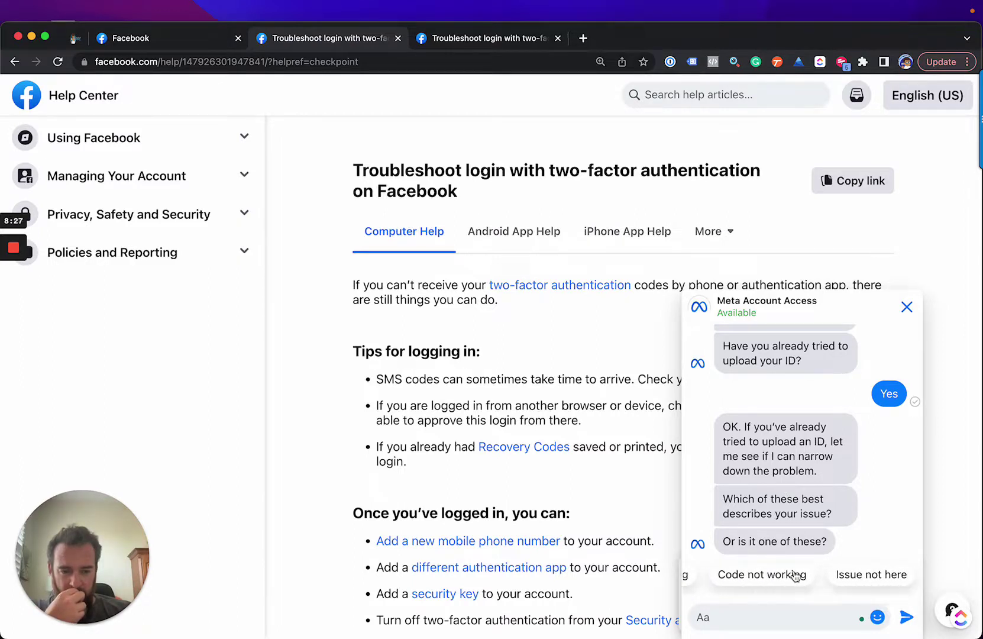
{"action": "scroll", "coordinate": [796, 576], "scroll_direction": "left", "scroll_amount": 4}
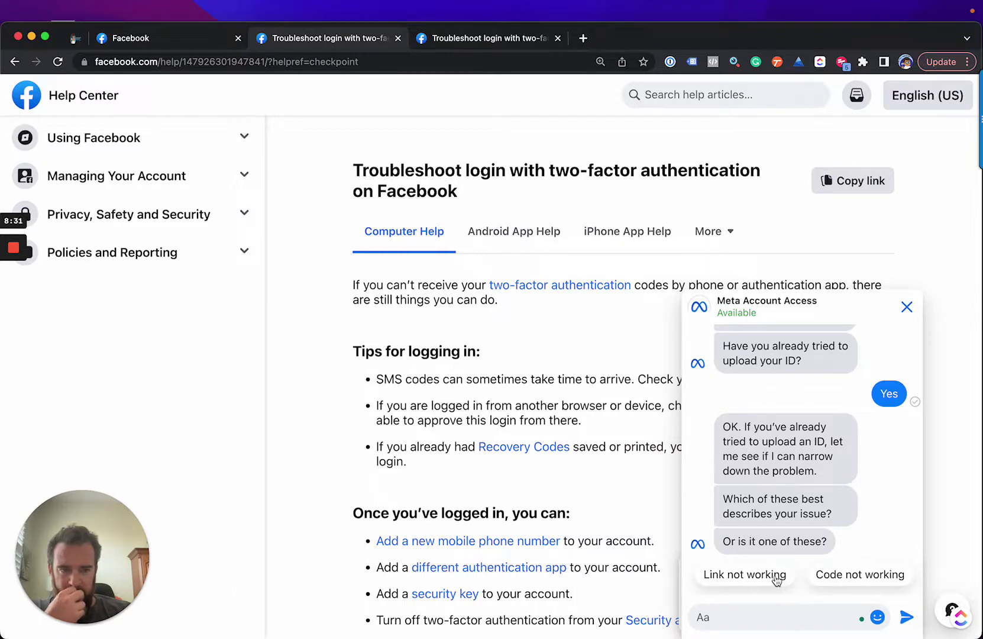
{"action": "left_click", "coordinate": [777, 580]}
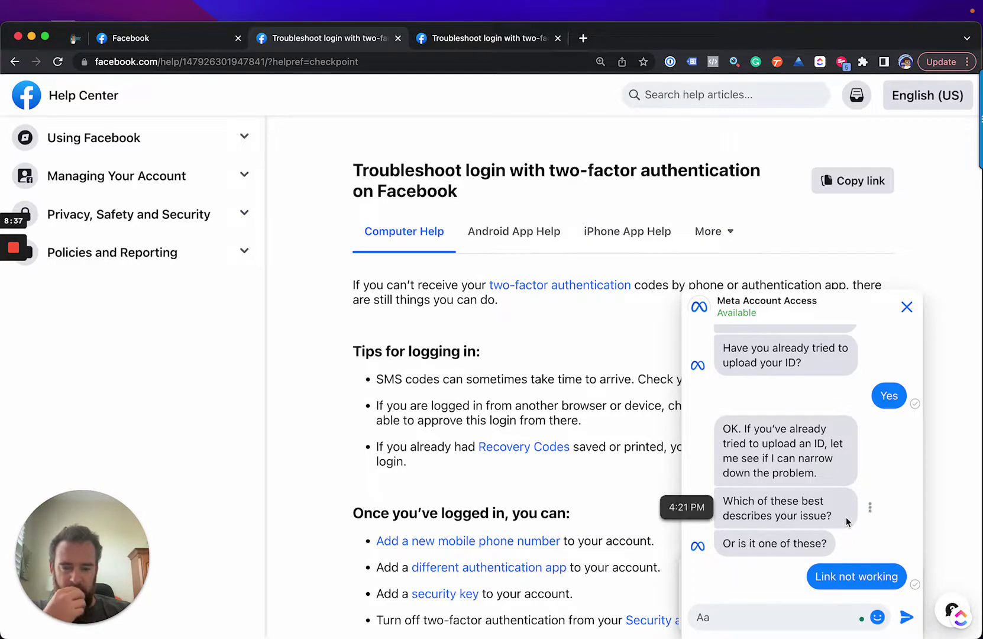
- Zoom the page in and tell the bot its link advice didn't work
{"action": "key", "text": "super+equal"}
{"action": "key", "text": "super+equal"}
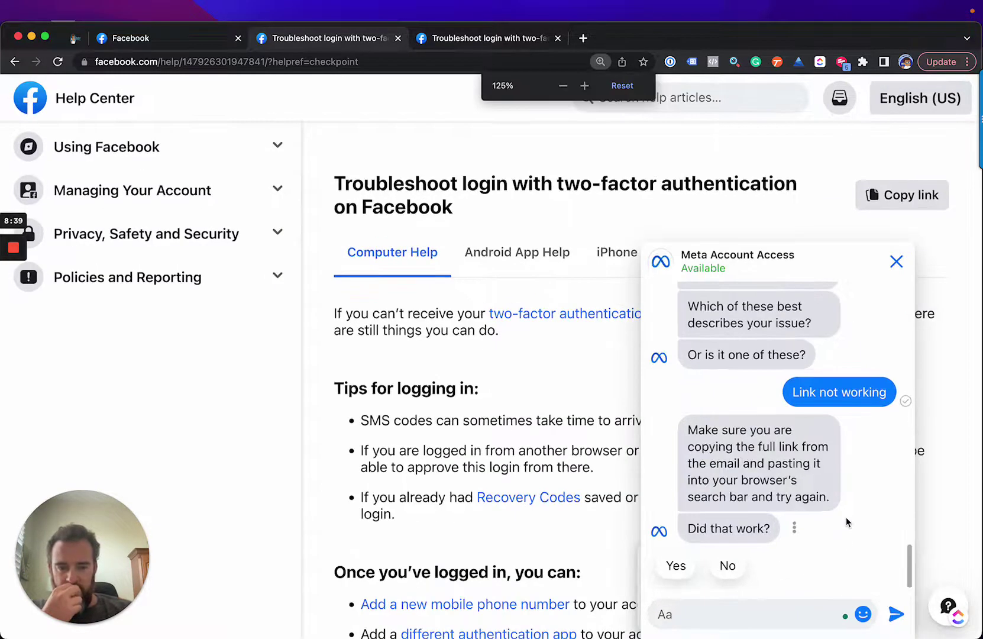
{"action": "scroll", "coordinate": [845, 475], "scroll_direction": "down", "scroll_amount": 10}
{"action": "scroll", "coordinate": [609, 473], "scroll_direction": "up", "scroll_amount": 10}
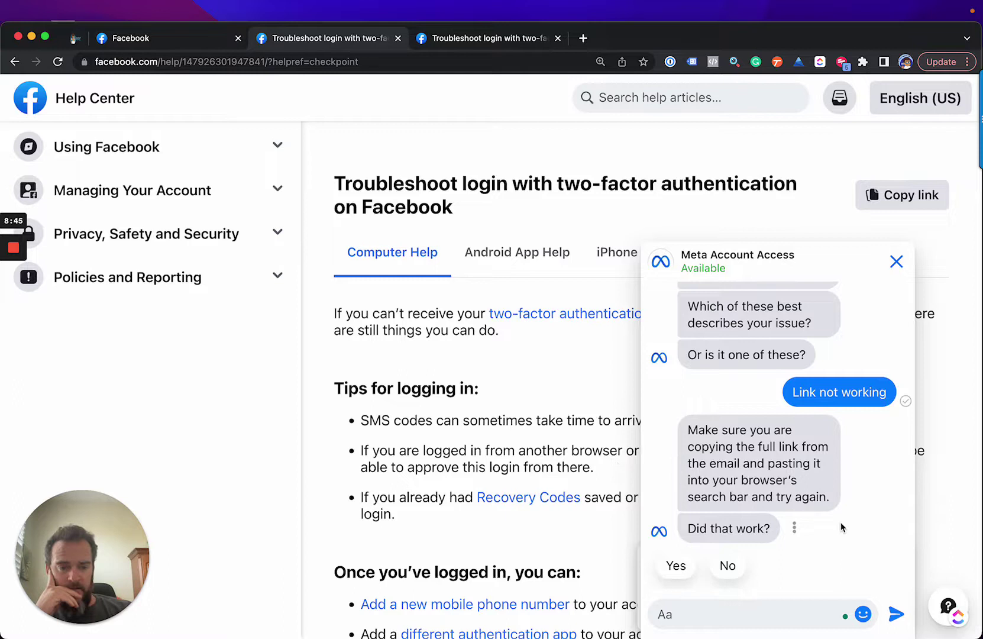
{"action": "left_click", "coordinate": [728, 566]}
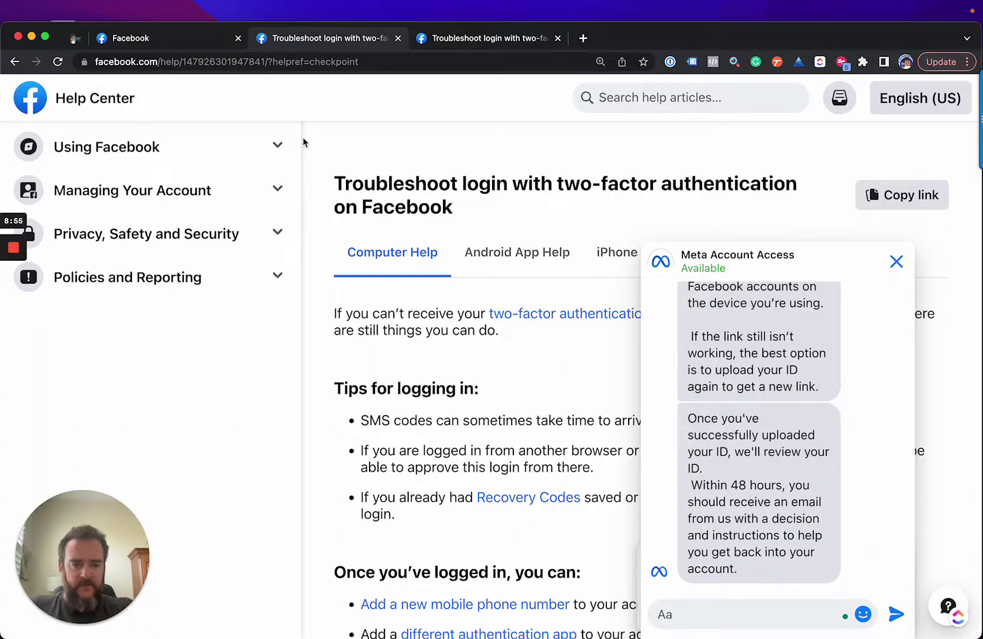
- Highlight the advice about logging out of other accounts and read the rest of the reply
{"action": "scroll", "coordinate": [654, 519], "scroll_direction": "up", "scroll_amount": 3}
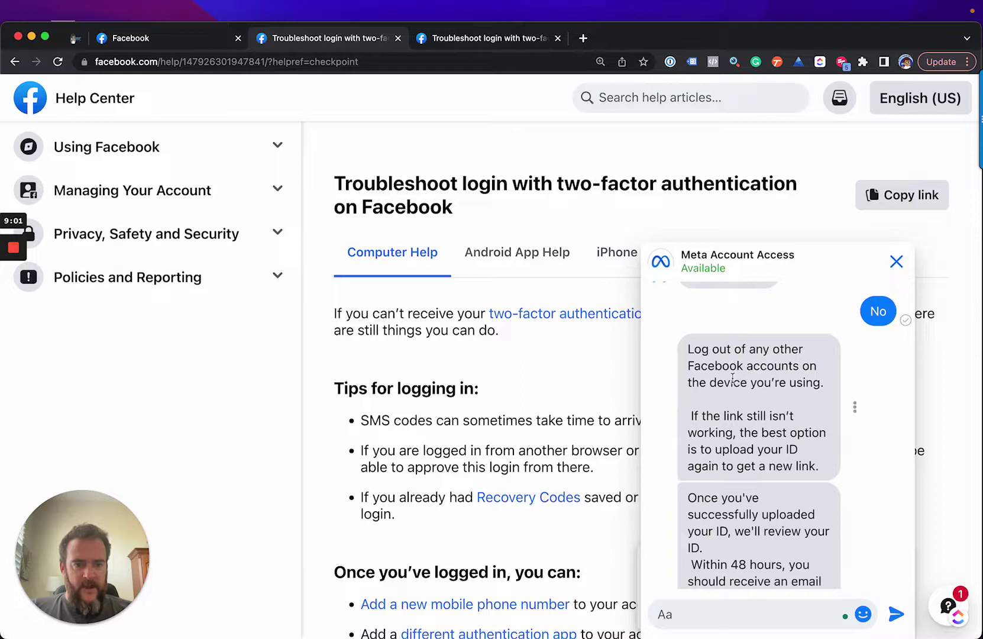
{"action": "left_click_drag", "start_coordinate": [826, 384], "coordinate": [686, 349]}
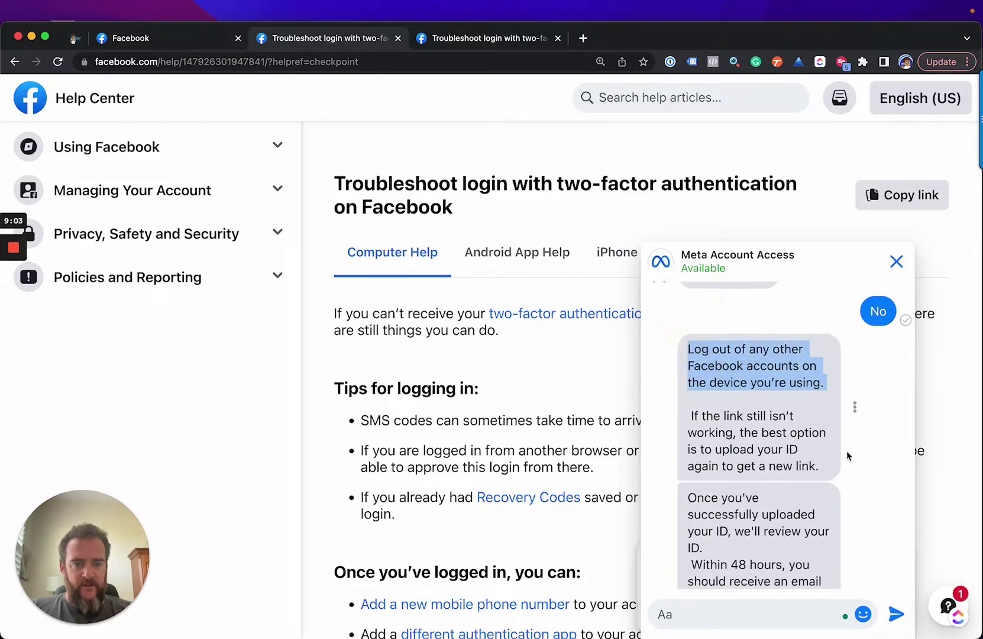
{"action": "scroll", "coordinate": [829, 455], "scroll_direction": "down", "scroll_amount": 1}
{"action": "scroll", "coordinate": [828, 455], "scroll_direction": "down", "scroll_amount": 4}
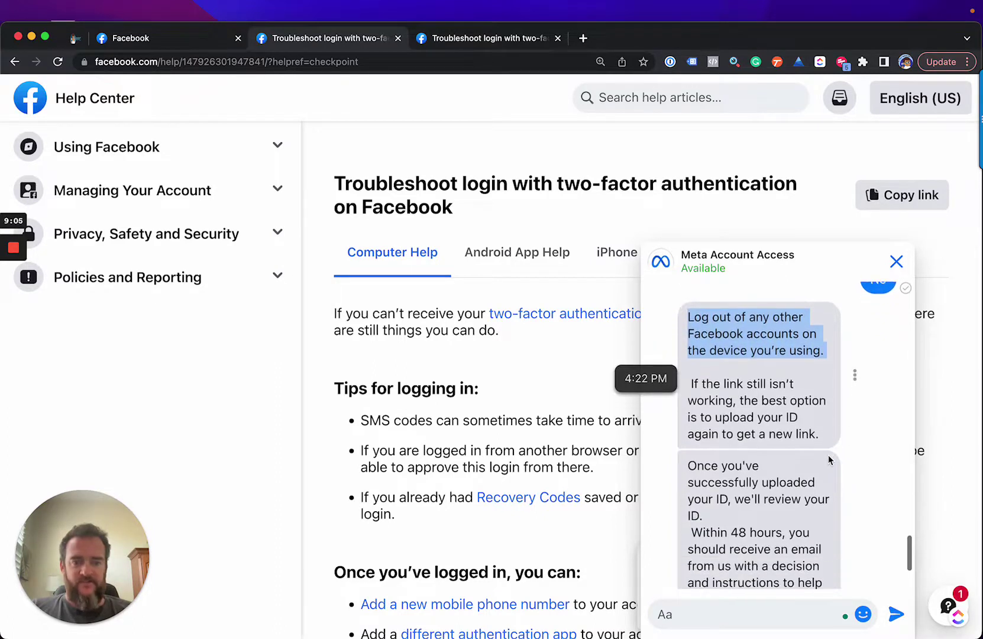
{"action": "scroll", "coordinate": [829, 474], "scroll_direction": "down", "scroll_amount": 2}
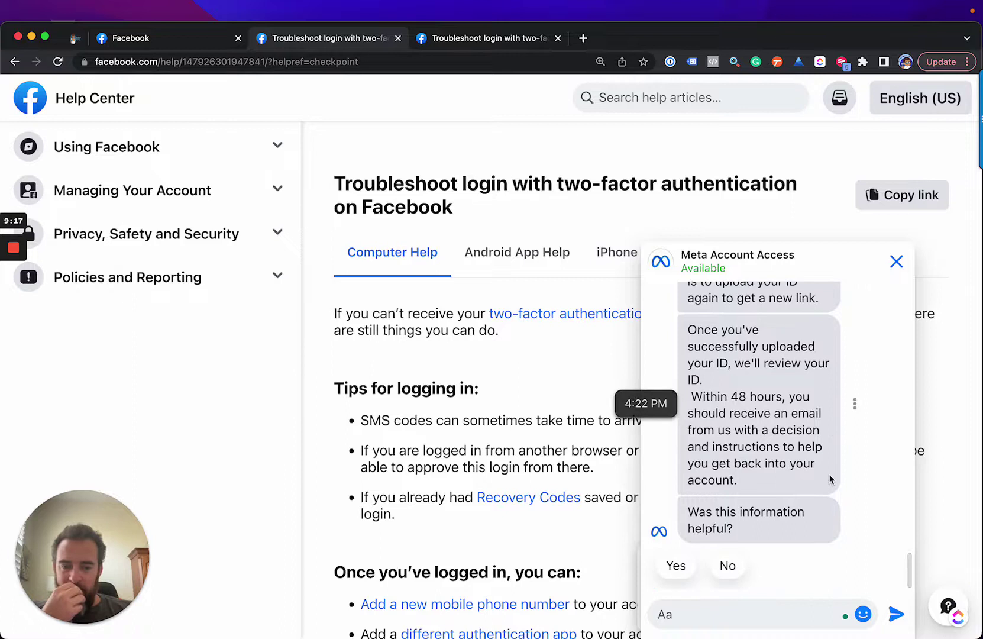
- Rate the ID re-upload advice 'No', then send 'The info was wrong' as feedback
{"action": "left_click", "coordinate": [727, 567]}
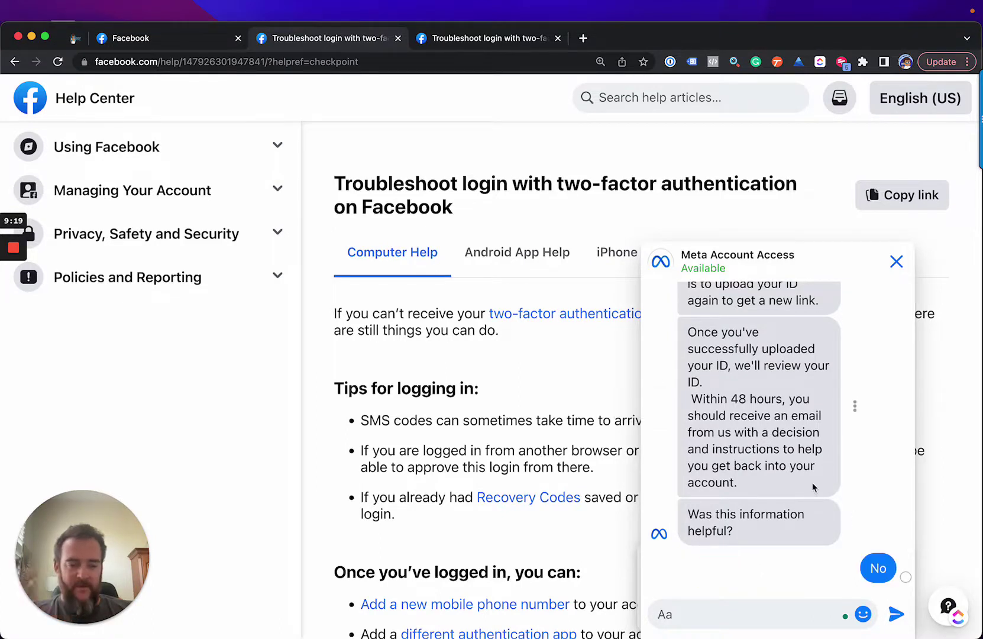
{"action": "left_click", "coordinate": [775, 618]}
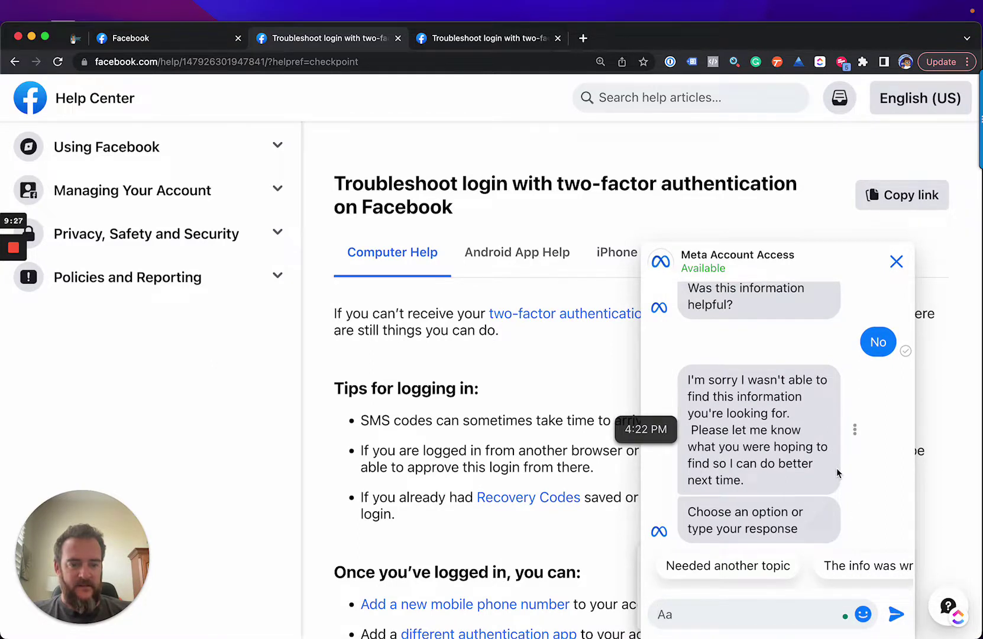
{"action": "scroll", "coordinate": [797, 568], "scroll_direction": "right", "scroll_amount": 2}
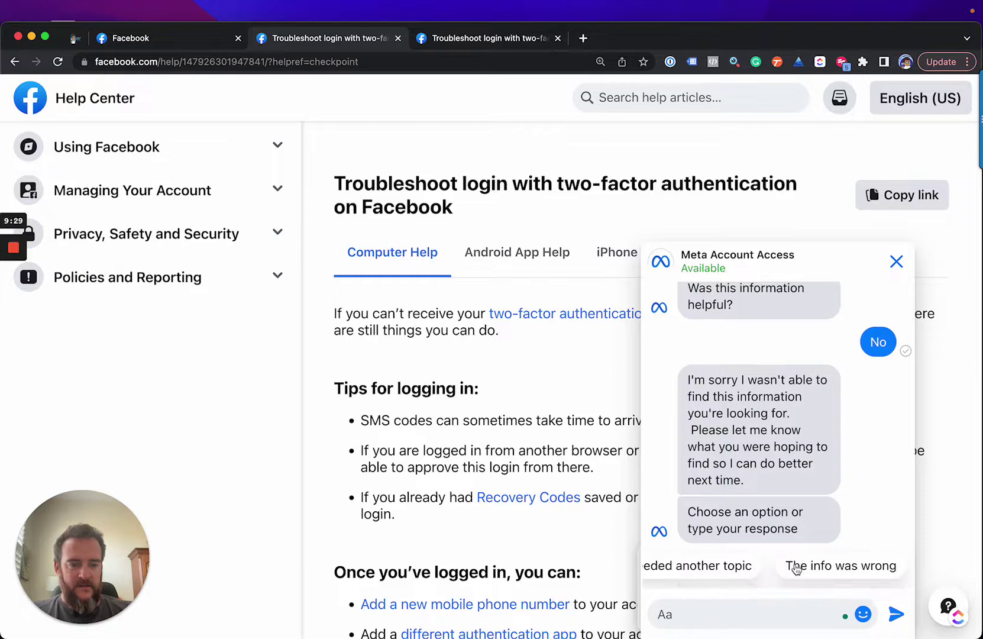
{"action": "left_click", "coordinate": [797, 568]}
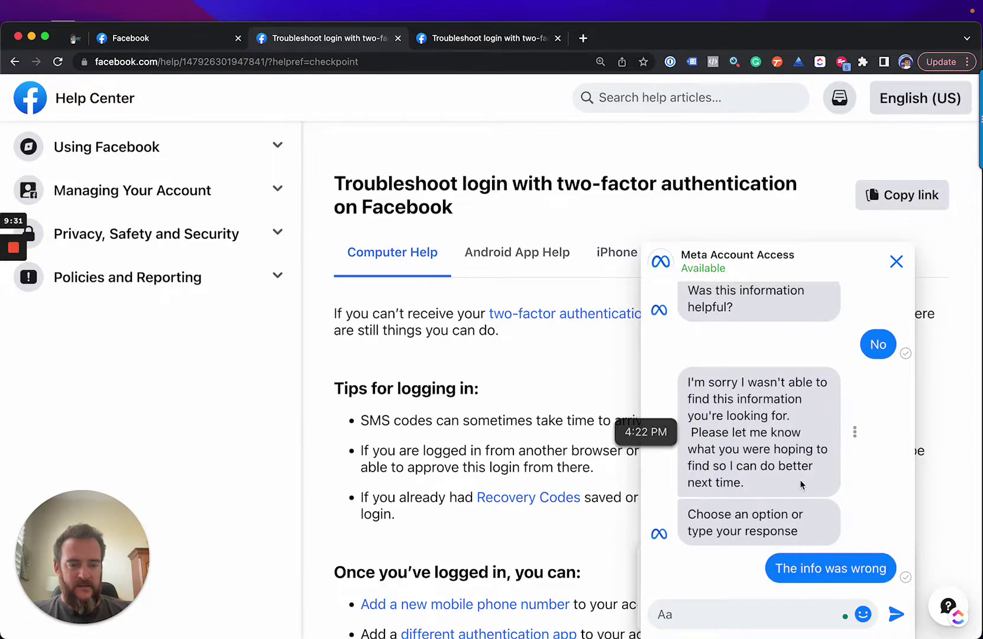